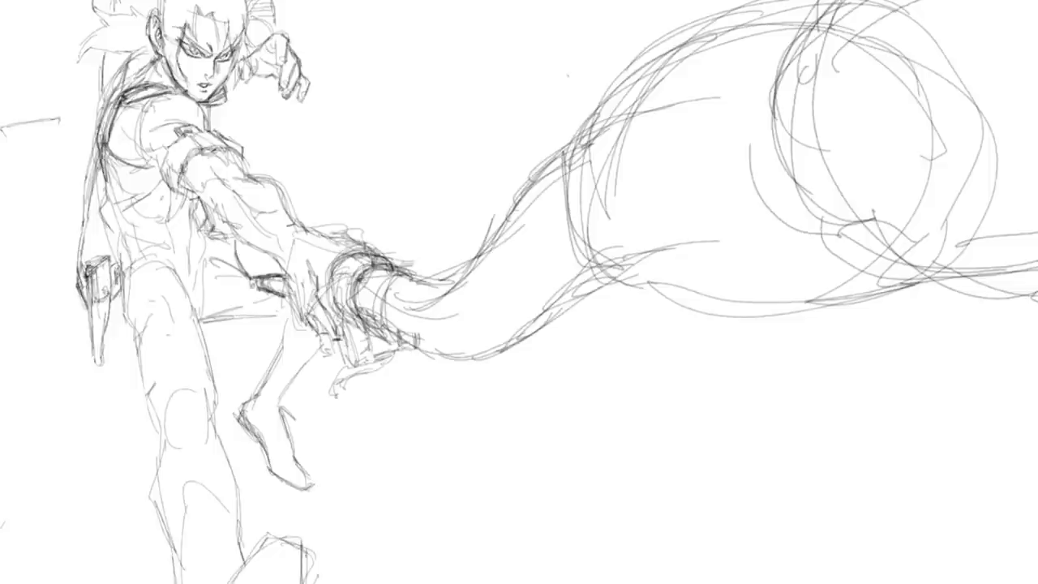
Erase parts of the holster and the blade hanging at the figure's hip in the rough character sketch
{"action": "mouse_move", "coordinate": [102, 281]}
{"action": "left_mouse_down"}
{"action": "mouse_move", "coordinate": [104, 332]}
{"action": "mouse_move", "coordinate": [98, 297]}
{"action": "left_mouse_up"}
{"action": "left_click_drag", "start_coordinate": [101, 332], "coordinate": [103, 362]}
{"action": "left_click_drag", "start_coordinate": [89, 262], "coordinate": [110, 258]}
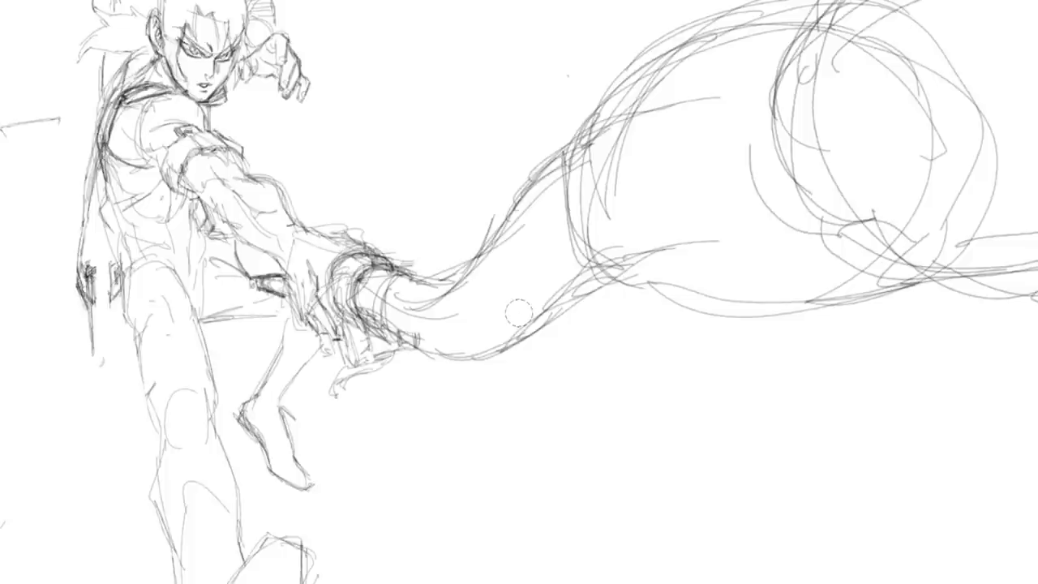
{"action": "left_click_drag", "start_coordinate": [86, 318], "coordinate": [88, 288]}
{"action": "left_click_drag", "start_coordinate": [91, 274], "coordinate": [91, 261]}
{"action": "left_click_drag", "start_coordinate": [88, 297], "coordinate": [89, 274]}
{"action": "left_click_drag", "start_coordinate": [89, 284], "coordinate": [89, 261]}
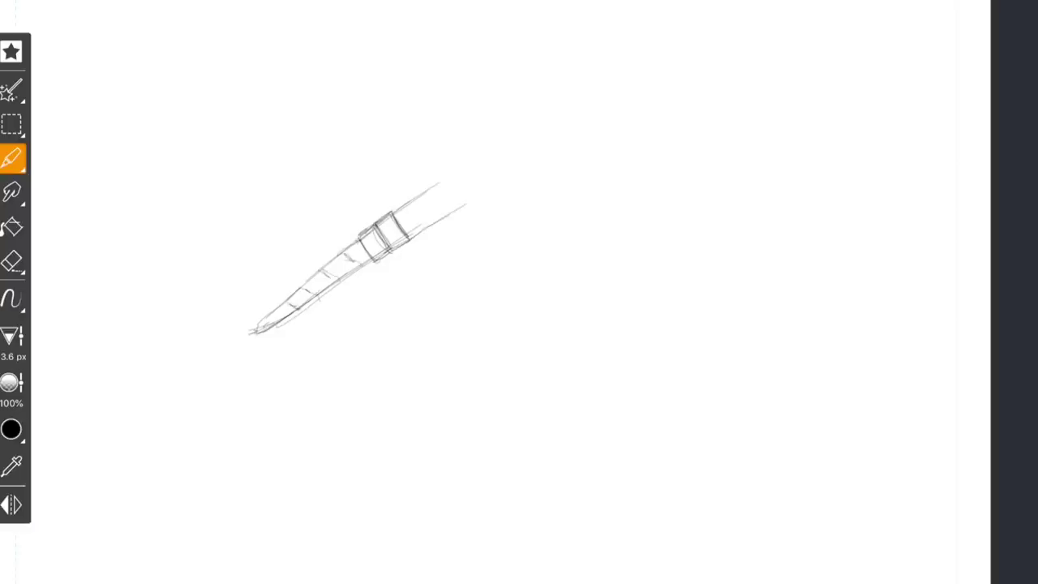
Refine the brush weapon's pointed end and extend its handle outline beyond the banded grip
{"action": "left_click_drag", "start_coordinate": [268, 316], "coordinate": [279, 323]}
{"action": "left_click_drag", "start_coordinate": [391, 248], "coordinate": [469, 208]}
{"action": "left_click_drag", "start_coordinate": [415, 232], "coordinate": [498, 190]}
{"action": "mouse_move", "coordinate": [394, 212]}
{"action": "left_mouse_down"}
{"action": "mouse_move", "coordinate": [476, 161]}
{"action": "mouse_move", "coordinate": [451, 220]}
{"action": "left_mouse_up"}
{"action": "mouse_move", "coordinate": [440, 185]}
{"action": "left_mouse_down"}
{"action": "mouse_move", "coordinate": [485, 197]}
{"action": "mouse_move", "coordinate": [479, 163]}
{"action": "left_mouse_up"}
Sketch the angular bulb-shaped head at the handle's upper end and strengthen the handle's edges
{"action": "mouse_move", "coordinate": [462, 164]}
{"action": "left_mouse_down"}
{"action": "mouse_move", "coordinate": [508, 181]}
{"action": "mouse_move", "coordinate": [517, 118]}
{"action": "left_mouse_up"}
{"action": "mouse_move", "coordinate": [516, 119]}
{"action": "left_mouse_down"}
{"action": "mouse_move", "coordinate": [574, 109]}
{"action": "mouse_move", "coordinate": [583, 139]}
{"action": "left_mouse_up"}
{"action": "left_click_drag", "start_coordinate": [582, 144], "coordinate": [544, 176]}
{"action": "left_click_drag", "start_coordinate": [544, 176], "coordinate": [509, 190]}
{"action": "mouse_move", "coordinate": [462, 166]}
{"action": "left_mouse_down"}
{"action": "mouse_move", "coordinate": [323, 312]}
{"action": "mouse_move", "coordinate": [374, 262]}
{"action": "left_mouse_up"}
{"action": "left_click_drag", "start_coordinate": [389, 258], "coordinate": [410, 254]}
Draw a long thin curved tip at the handle's lower end and rework the edges of its wrapped segments
{"action": "left_click_drag", "start_coordinate": [96, 506], "coordinate": [153, 457]}
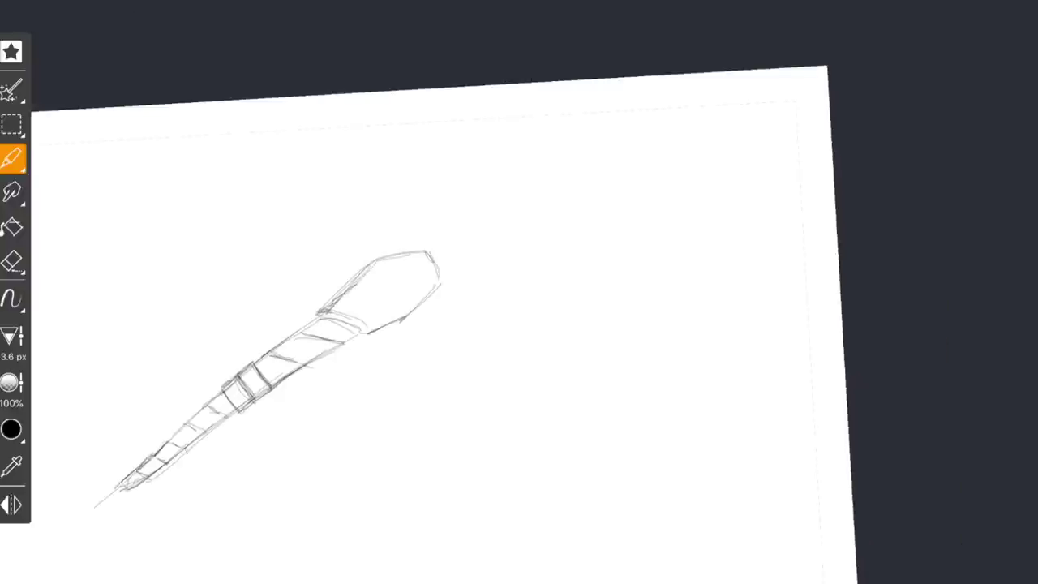
{"action": "left_click_drag", "start_coordinate": [229, 415], "coordinate": [65, 533]}
{"action": "left_click_drag", "start_coordinate": [128, 488], "coordinate": [73, 535]}
{"action": "scroll", "coordinate": [619, 466], "scroll_direction": "down", "scroll_amount": 2}
{"action": "left_click_drag", "start_coordinate": [321, 364], "coordinate": [374, 326]}
{"action": "left_click_drag", "start_coordinate": [365, 336], "coordinate": [381, 324]}
{"action": "left_click_drag", "start_coordinate": [398, 350], "coordinate": [414, 344]}
{"action": "left_click_drag", "start_coordinate": [355, 373], "coordinate": [394, 355]}
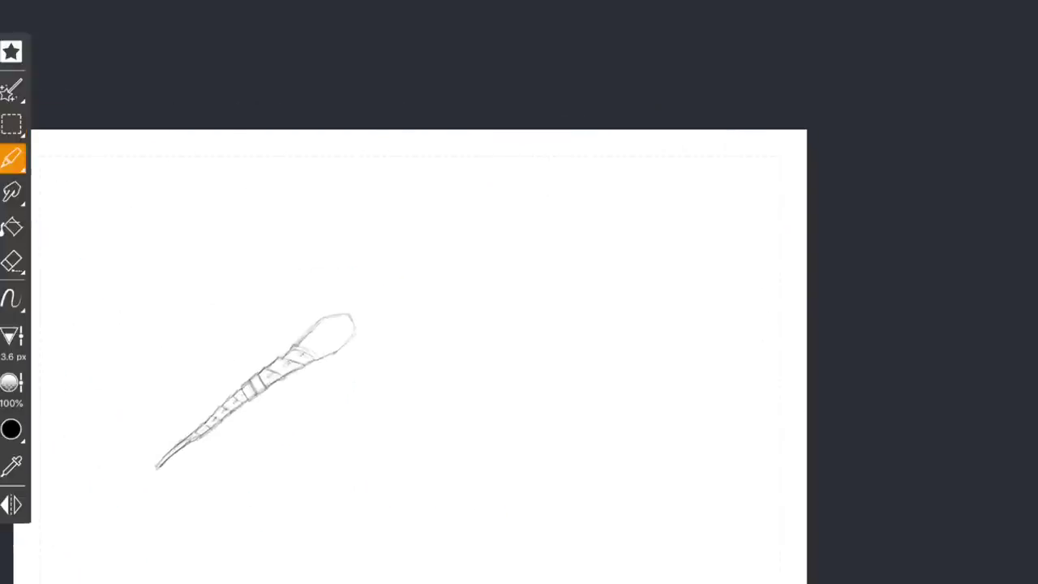
Strengthen the outline of the bulb-shaped head and add a collar at its far end
{"action": "scroll", "coordinate": [345, 313], "scroll_direction": "up", "scroll_amount": 3}
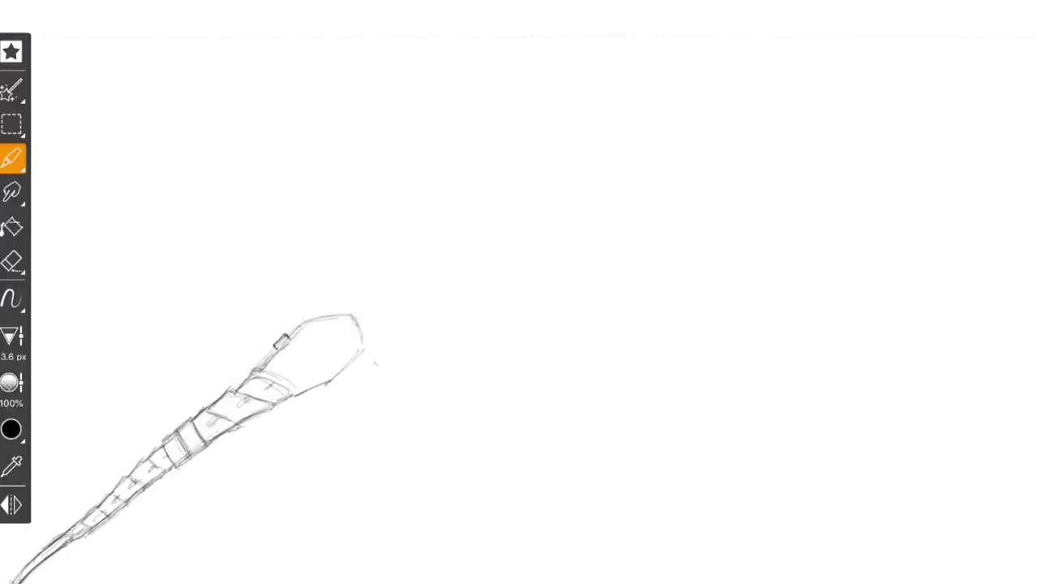
{"action": "left_click_drag", "start_coordinate": [263, 368], "coordinate": [367, 309]}
{"action": "mouse_move", "coordinate": [368, 311]}
{"action": "left_mouse_down"}
{"action": "mouse_move", "coordinate": [375, 335]}
{"action": "mouse_move", "coordinate": [361, 354]}
{"action": "left_mouse_up"}
{"action": "mouse_move", "coordinate": [361, 350]}
{"action": "left_mouse_down"}
{"action": "mouse_move", "coordinate": [328, 384]}
{"action": "mouse_move", "coordinate": [326, 327]}
{"action": "mouse_move", "coordinate": [354, 323]}
{"action": "left_mouse_up"}
{"action": "mouse_move", "coordinate": [276, 375]}
{"action": "left_mouse_down"}
{"action": "mouse_move", "coordinate": [296, 394]}
{"action": "mouse_move", "coordinate": [365, 347]}
{"action": "left_mouse_up"}
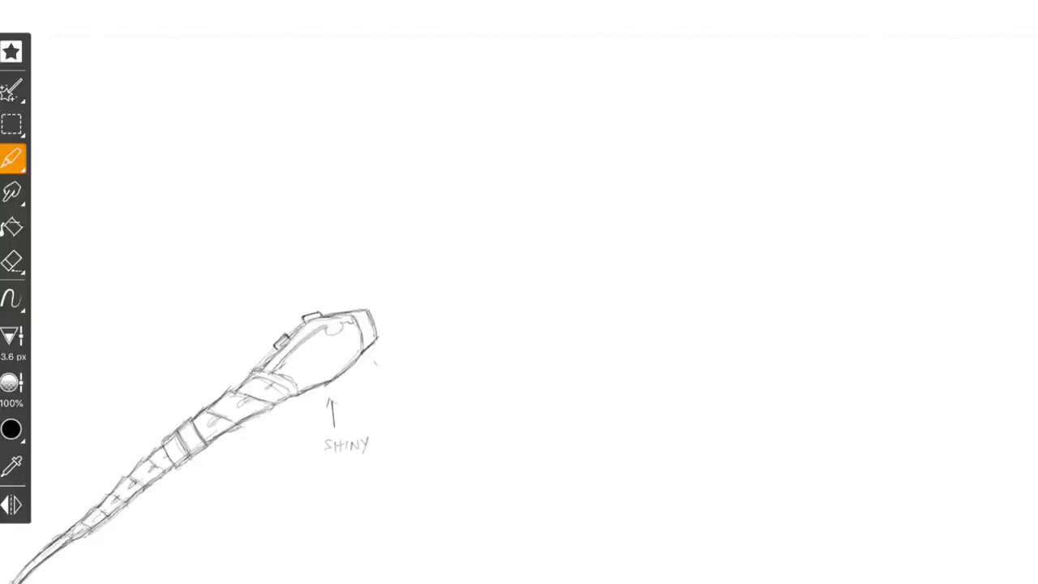
Sketch wavy, flame-like bristles curling out of the brush head's collar
{"action": "scroll", "coordinate": [233, 424], "scroll_direction": "down", "scroll_amount": 1}
{"action": "left_click_drag", "start_coordinate": [452, 268], "coordinate": [497, 197]}
{"action": "left_click_drag", "start_coordinate": [451, 266], "coordinate": [496, 220]}
{"action": "mouse_move", "coordinate": [478, 223]}
{"action": "left_mouse_down"}
{"action": "mouse_move", "coordinate": [558, 243]}
{"action": "mouse_move", "coordinate": [538, 277]}
{"action": "left_mouse_up"}
{"action": "mouse_move", "coordinate": [550, 248]}
{"action": "left_mouse_down"}
{"action": "mouse_move", "coordinate": [479, 293]}
{"action": "mouse_move", "coordinate": [509, 278]}
{"action": "left_mouse_up"}
{"action": "mouse_move", "coordinate": [456, 289]}
{"action": "left_mouse_down"}
{"action": "mouse_move", "coordinate": [508, 269]}
{"action": "mouse_move", "coordinate": [508, 228]}
{"action": "left_mouse_up"}
{"action": "mouse_move", "coordinate": [459, 258]}
{"action": "left_mouse_down"}
{"action": "mouse_move", "coordinate": [505, 232]}
{"action": "mouse_move", "coordinate": [473, 228]}
{"action": "left_mouse_up"}
{"action": "left_click_drag", "start_coordinate": [450, 271], "coordinate": [481, 260]}
{"action": "left_click_drag", "start_coordinate": [525, 224], "coordinate": [554, 258]}
{"action": "left_click_drag", "start_coordinate": [458, 286], "coordinate": [487, 280]}
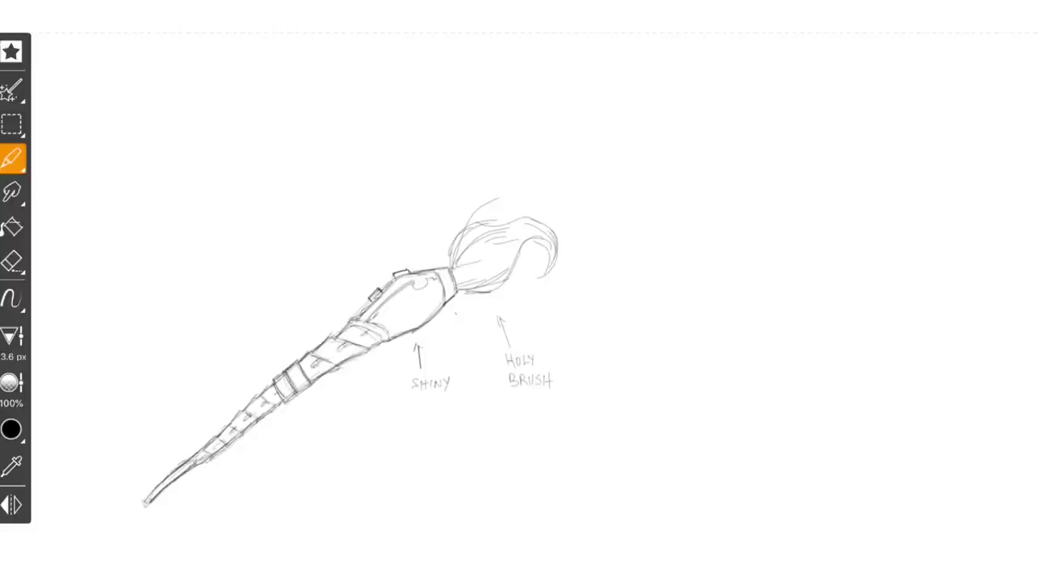
Extend the banded grip on the handle with an extra raised band, cleaning up overlapping lines
{"action": "left_click_drag", "start_coordinate": [274, 381], "coordinate": [258, 393]}
{"action": "mouse_move", "coordinate": [258, 393]}
{"action": "left_mouse_down"}
{"action": "mouse_move", "coordinate": [276, 411]}
{"action": "mouse_move", "coordinate": [287, 402]}
{"action": "mouse_move", "coordinate": [274, 404]}
{"action": "mouse_move", "coordinate": [282, 410]}
{"action": "mouse_move", "coordinate": [303, 376]}
{"action": "left_mouse_up"}
{"action": "key", "text": "e"}
{"action": "left_click", "coordinate": [12, 158]}
{"action": "left_click_drag", "start_coordinate": [269, 389], "coordinate": [297, 408]}
{"action": "scroll", "coordinate": [345, 349], "scroll_direction": "down", "scroll_amount": 1}
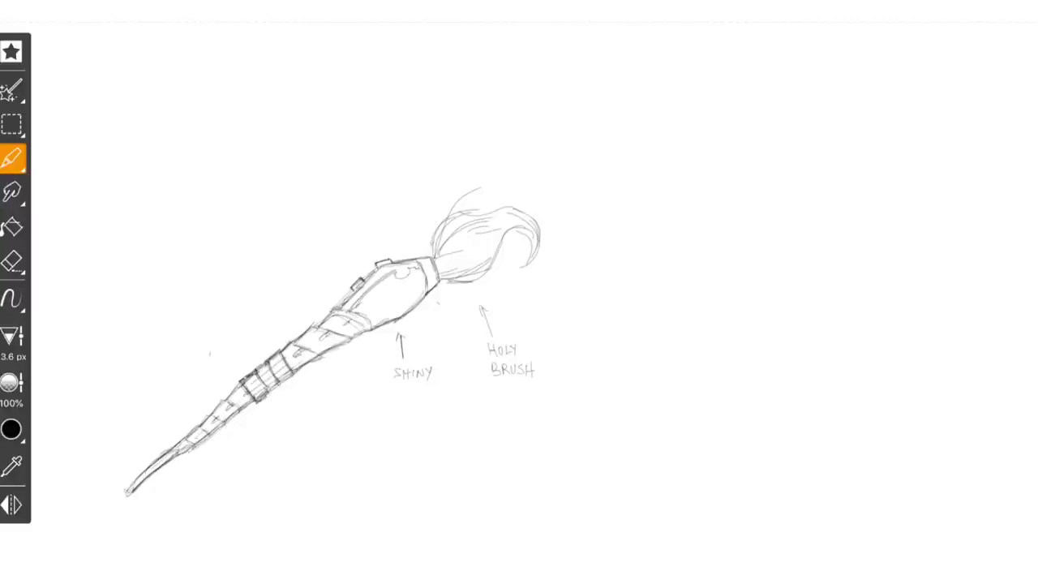
Block in a gripping hand with rough strokes for the fingers, thumb and back of the hand
{"action": "mouse_move", "coordinate": [221, 128]}
{"action": "left_mouse_down"}
{"action": "mouse_move", "coordinate": [286, 123]}
{"action": "mouse_move", "coordinate": [254, 173]}
{"action": "left_mouse_up"}
{"action": "left_click_drag", "start_coordinate": [284, 126], "coordinate": [307, 154]}
{"action": "mouse_move", "coordinate": [244, 147]}
{"action": "left_mouse_down"}
{"action": "mouse_move", "coordinate": [297, 167]}
{"action": "mouse_move", "coordinate": [295, 184]}
{"action": "left_mouse_up"}
{"action": "left_click", "coordinate": [11, 261]}
{"action": "left_click_drag", "start_coordinate": [188, 162], "coordinate": [288, 130]}
{"action": "left_click_drag", "start_coordinate": [259, 162], "coordinate": [291, 180]}
{"action": "left_click", "coordinate": [12, 158]}
{"action": "left_click_drag", "start_coordinate": [217, 147], "coordinate": [195, 214]}
{"action": "mouse_move", "coordinate": [219, 156]}
{"action": "left_mouse_down"}
{"action": "mouse_move", "coordinate": [240, 122]}
{"action": "mouse_move", "coordinate": [315, 88]}
{"action": "left_mouse_up"}
{"action": "mouse_move", "coordinate": [311, 100]}
{"action": "left_mouse_down"}
{"action": "mouse_move", "coordinate": [255, 150]}
{"action": "mouse_move", "coordinate": [292, 136]}
{"action": "left_mouse_up"}
Define the hand's curled fingers, knuckles, thumb and wrist outline
{"action": "left_click_drag", "start_coordinate": [269, 134], "coordinate": [315, 165]}
{"action": "left_click_drag", "start_coordinate": [253, 154], "coordinate": [313, 179]}
{"action": "left_click_drag", "start_coordinate": [254, 172], "coordinate": [311, 210]}
{"action": "mouse_move", "coordinate": [265, 212]}
{"action": "left_mouse_down"}
{"action": "mouse_move", "coordinate": [291, 209]}
{"action": "mouse_move", "coordinate": [290, 250]}
{"action": "left_mouse_up"}
{"action": "left_click_drag", "start_coordinate": [272, 207], "coordinate": [219, 284]}
{"action": "mouse_move", "coordinate": [219, 146]}
{"action": "left_mouse_down"}
{"action": "mouse_move", "coordinate": [190, 267]}
{"action": "mouse_move", "coordinate": [274, 235]}
{"action": "left_mouse_up"}
{"action": "left_click_drag", "start_coordinate": [308, 115], "coordinate": [336, 143]}
{"action": "left_click_drag", "start_coordinate": [312, 96], "coordinate": [292, 136]}
{"action": "scroll", "coordinate": [468, 180], "scroll_direction": "down", "scroll_amount": 2}
Select the hand sketch, scale it down and move it below the brush drawing
{"action": "left_click", "coordinate": [11, 124]}
{"action": "mouse_move", "coordinate": [550, 172]}
{"action": "left_mouse_down"}
{"action": "mouse_move", "coordinate": [248, 343]}
{"action": "mouse_move", "coordinate": [135, 503]}
{"action": "left_mouse_up"}
{"action": "mouse_move", "coordinate": [550, 504]}
{"action": "left_mouse_down"}
{"action": "mouse_move", "coordinate": [521, 442]}
{"action": "mouse_move", "coordinate": [449, 363]}
{"action": "left_mouse_up"}
{"action": "left_click_drag", "start_coordinate": [190, 77], "coordinate": [305, 211]}
{"action": "mouse_move", "coordinate": [247, 144]}
{"action": "left_mouse_down"}
{"action": "mouse_move", "coordinate": [238, 264]}
{"action": "mouse_move", "coordinate": [263, 434]}
{"action": "left_mouse_up"}
{"action": "scroll", "coordinate": [518, 292], "scroll_direction": "down", "scroll_amount": 1}
Sketch the brush's neck and bulb-shaped head rising out of the gripping hand
{"action": "left_click", "coordinate": [12, 158]}
{"action": "left_click_drag", "start_coordinate": [302, 319], "coordinate": [268, 384]}
{"action": "left_click_drag", "start_coordinate": [271, 328], "coordinate": [284, 289]}
{"action": "mouse_move", "coordinate": [289, 274]}
{"action": "left_mouse_down"}
{"action": "mouse_move", "coordinate": [325, 280]}
{"action": "mouse_move", "coordinate": [321, 264]}
{"action": "left_mouse_up"}
{"action": "left_click_drag", "start_coordinate": [327, 282], "coordinate": [298, 327]}
{"action": "left_click_drag", "start_coordinate": [272, 325], "coordinate": [294, 334]}
{"action": "left_click_drag", "start_coordinate": [303, 261], "coordinate": [323, 281]}
{"action": "left_click_drag", "start_coordinate": [295, 269], "coordinate": [269, 321]}
{"action": "left_click_drag", "start_coordinate": [326, 280], "coordinate": [291, 332]}
{"action": "left_click_drag", "start_coordinate": [273, 326], "coordinate": [271, 370]}
Draw the tapering handle below the fist and strengthen the held brush's head outline and cap
{"action": "left_click_drag", "start_coordinate": [236, 420], "coordinate": [155, 559]}
{"action": "left_click_drag", "start_coordinate": [244, 443], "coordinate": [164, 567]}
{"action": "left_click_drag", "start_coordinate": [195, 517], "coordinate": [156, 563]}
{"action": "left_click_drag", "start_coordinate": [271, 325], "coordinate": [277, 292]}
{"action": "left_click_drag", "start_coordinate": [277, 291], "coordinate": [327, 253]}
{"action": "left_click_drag", "start_coordinate": [319, 251], "coordinate": [333, 272]}
{"action": "left_click_drag", "start_coordinate": [268, 331], "coordinate": [300, 324]}
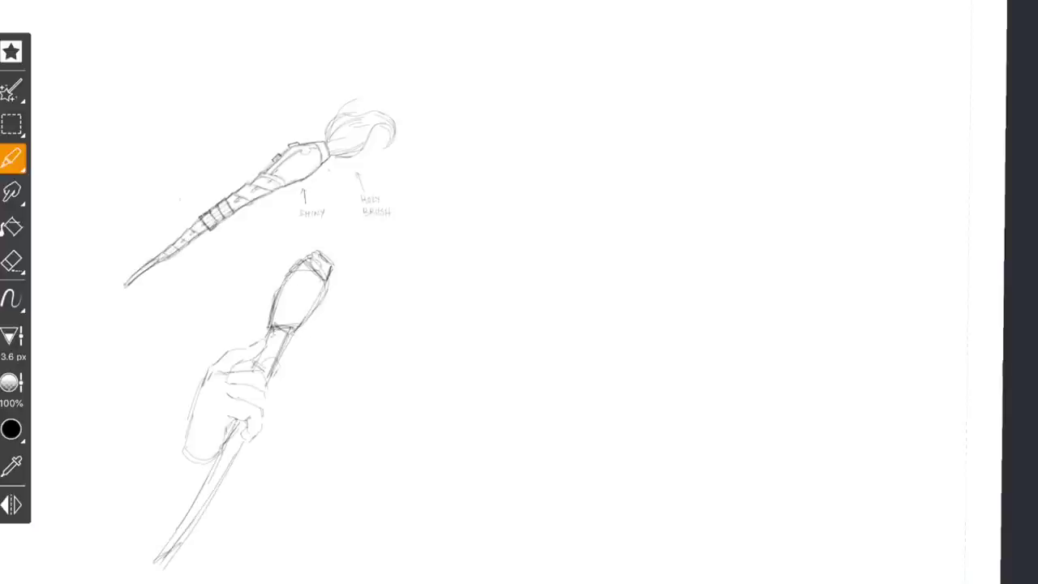
{"action": "mouse_move", "coordinate": [152, 569]}
{"action": "left_mouse_down"}
{"action": "mouse_move", "coordinate": [238, 441]}
{"action": "mouse_move", "coordinate": [212, 497]}
{"action": "mouse_move", "coordinate": [159, 560]}
{"action": "left_mouse_up"}
Draw the forearm extending from the wrist and reinforce the back of the hand
{"action": "left_click_drag", "start_coordinate": [182, 446], "coordinate": [39, 505]}
{"action": "left_click_drag", "start_coordinate": [200, 472], "coordinate": [86, 579]}
{"action": "left_click_drag", "start_coordinate": [211, 401], "coordinate": [191, 451]}
{"action": "left_click_drag", "start_coordinate": [202, 371], "coordinate": [183, 449]}
Select the sketch of the hand holding the brush, scale it down and shift it lower
{"action": "left_click", "coordinate": [11, 124]}
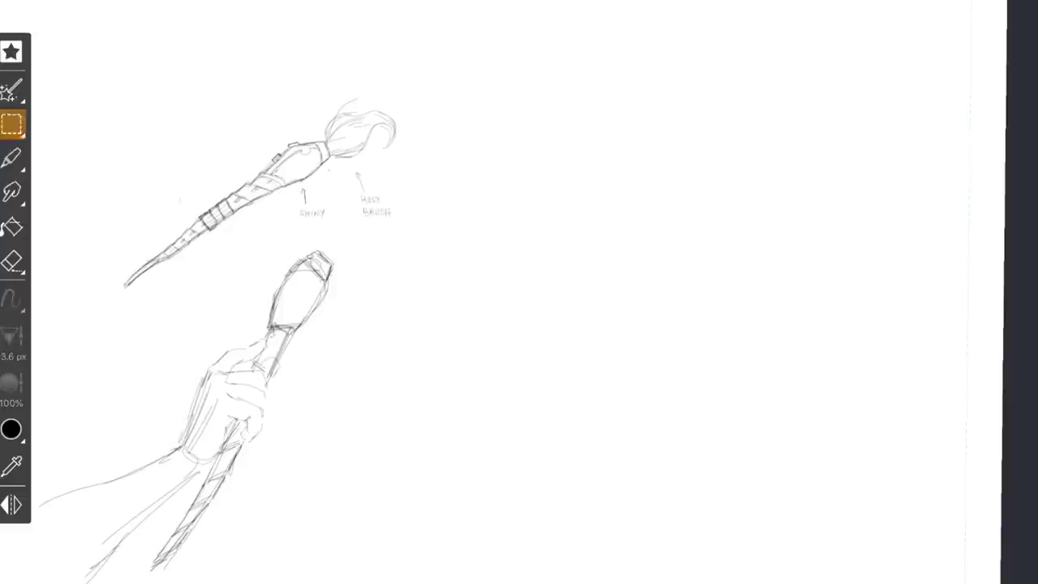
{"action": "left_click", "coordinate": [59, 137]}
{"action": "mouse_move", "coordinate": [357, 267]}
{"action": "left_mouse_down"}
{"action": "mouse_move", "coordinate": [235, 305]}
{"action": "mouse_move", "coordinate": [353, 283]}
{"action": "left_mouse_up"}
{"action": "scroll", "coordinate": [572, 294], "scroll_direction": "down", "scroll_amount": 3}
{"action": "left_click_drag", "start_coordinate": [174, 534], "coordinate": [276, 422]}
{"action": "scroll", "coordinate": [562, 241], "scroll_direction": "up", "scroll_amount": 3}
{"action": "left_click_drag", "start_coordinate": [301, 459], "coordinate": [291, 512]}
Reselect the hand sketch and reposition it beneath the first brush drawing, leaving the drawing brush active
{"action": "left_click", "coordinate": [12, 124]}
{"action": "left_click", "coordinate": [59, 68]}
{"action": "left_click_drag", "start_coordinate": [254, 249], "coordinate": [322, 478]}
{"action": "left_click", "coordinate": [11, 124]}
{"action": "left_click", "coordinate": [58, 136]}
{"action": "left_click_drag", "start_coordinate": [105, 413], "coordinate": [99, 428]}
{"action": "left_click_drag", "start_coordinate": [212, 410], "coordinate": [213, 498]}
{"action": "left_click", "coordinate": [11, 158]}
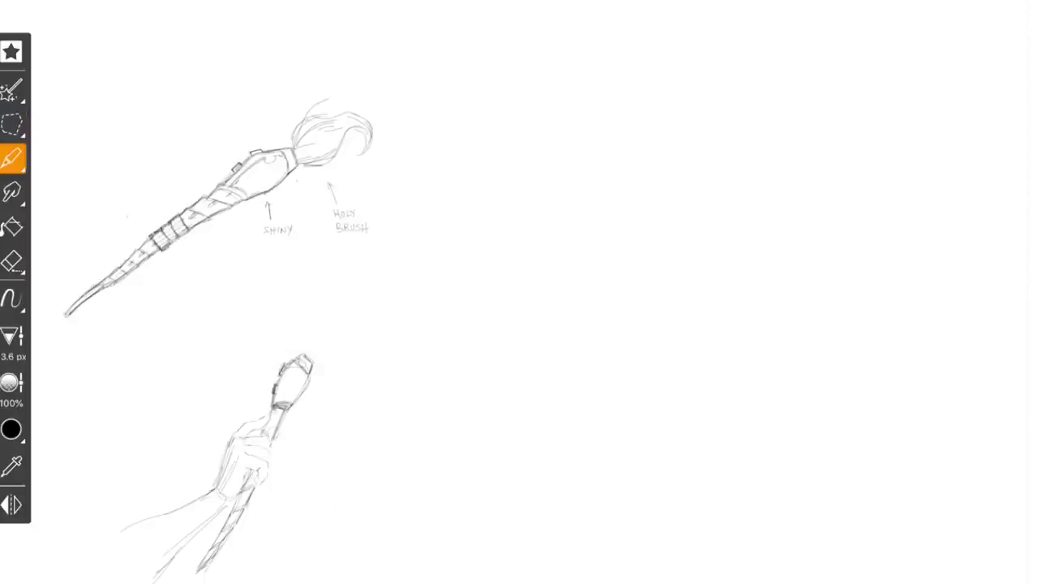
Label the grip bands on the upper brush drawing "BAND?" with an arrow
{"action": "left_click_drag", "start_coordinate": [180, 254], "coordinate": [180, 267]}
{"action": "left_click_drag", "start_coordinate": [182, 276], "coordinate": [177, 285]}
{"action": "left_click_drag", "start_coordinate": [183, 285], "coordinate": [189, 276]}
{"action": "left_click_drag", "start_coordinate": [190, 286], "coordinate": [195, 276]}
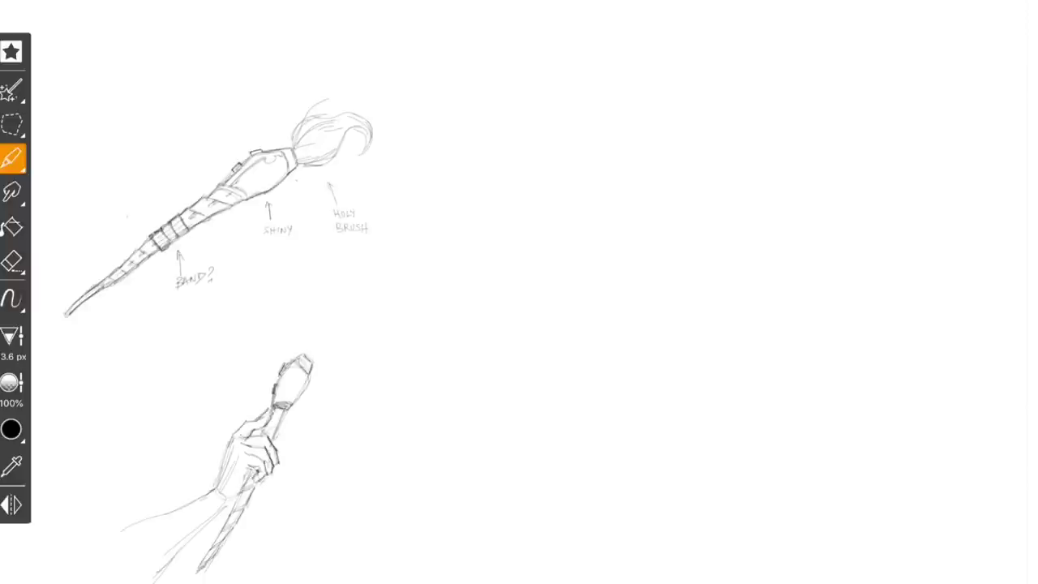
Add a wrist guard and a sleeve edge across the forearm, extend the arm's outline and detail the brush head
{"action": "left_click_drag", "start_coordinate": [248, 466], "coordinate": [224, 500]}
{"action": "mouse_move", "coordinate": [235, 452]}
{"action": "left_mouse_down"}
{"action": "mouse_move", "coordinate": [225, 503]}
{"action": "mouse_move", "coordinate": [230, 479]}
{"action": "left_mouse_up"}
{"action": "left_click_drag", "start_coordinate": [157, 519], "coordinate": [173, 550]}
{"action": "mouse_move", "coordinate": [173, 550]}
{"action": "left_mouse_down"}
{"action": "mouse_move", "coordinate": [207, 533]}
{"action": "mouse_move", "coordinate": [199, 499]}
{"action": "left_mouse_up"}
{"action": "left_click_drag", "start_coordinate": [122, 531], "coordinate": [107, 558]}
{"action": "left_click_drag", "start_coordinate": [162, 534], "coordinate": [143, 548]}
{"action": "left_click_drag", "start_coordinate": [165, 542], "coordinate": [143, 556]}
{"action": "mouse_move", "coordinate": [175, 553]}
{"action": "left_mouse_down"}
{"action": "mouse_move", "coordinate": [154, 577]}
{"action": "mouse_move", "coordinate": [122, 583]}
{"action": "left_mouse_up"}
{"action": "left_click_drag", "start_coordinate": [115, 545], "coordinate": [104, 553]}
{"action": "left_click_drag", "start_coordinate": [224, 514], "coordinate": [177, 558]}
{"action": "left_click_drag", "start_coordinate": [300, 365], "coordinate": [279, 400]}
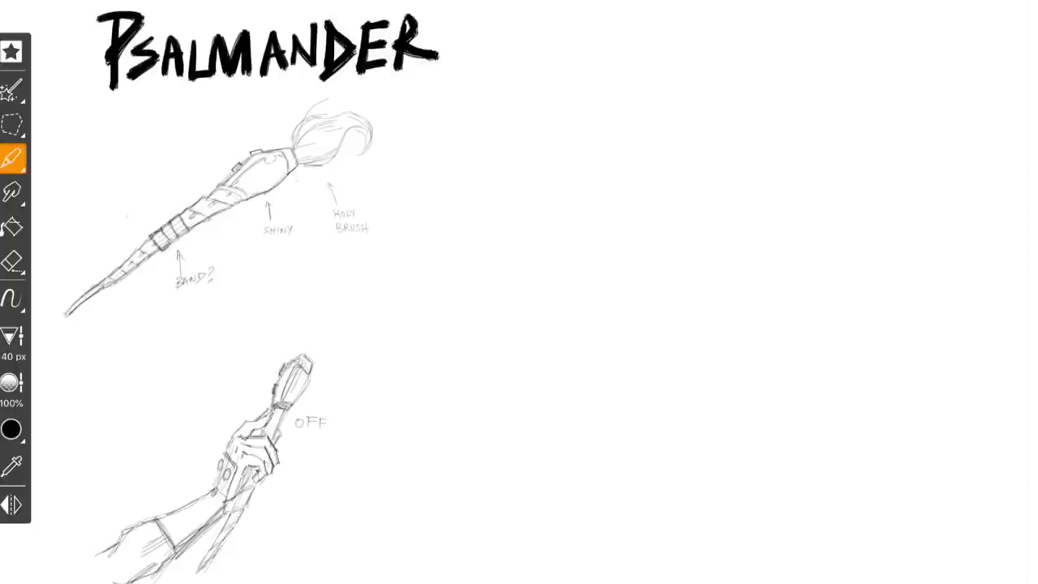
Switch to the Technical pencil preset and hatch shading onto the forearm of the hand sketch
{"action": "left_click", "coordinate": [11, 158]}
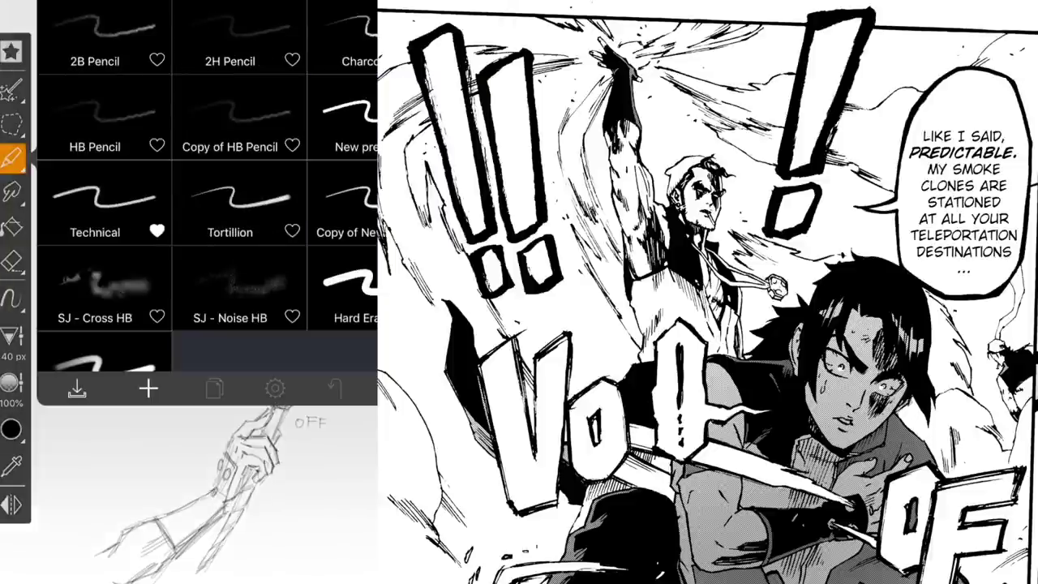
{"action": "left_click", "coordinate": [95, 207]}
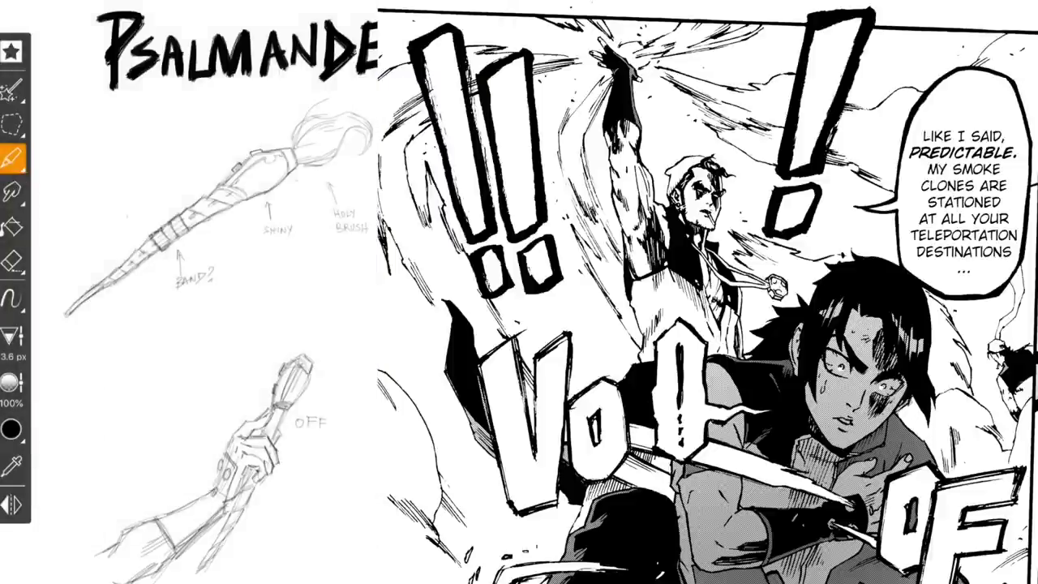
{"action": "mouse_move", "coordinate": [165, 518]}
{"action": "left_mouse_down"}
{"action": "mouse_move", "coordinate": [223, 498]}
{"action": "mouse_move", "coordinate": [218, 508]}
{"action": "left_mouse_up"}
{"action": "left_click_drag", "start_coordinate": [169, 541], "coordinate": [189, 533]}
{"action": "left_click", "coordinate": [12, 124]}
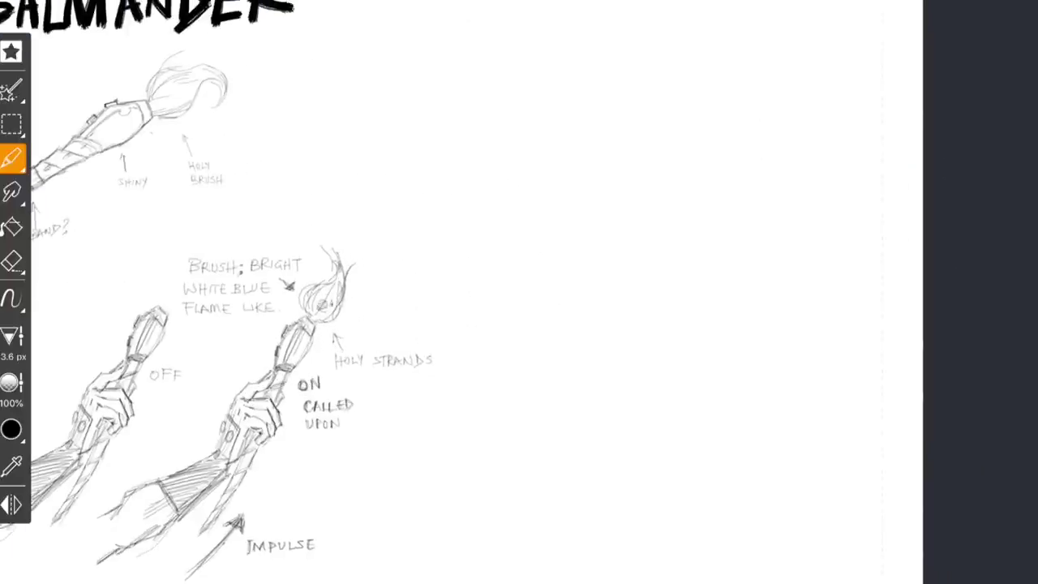
Write the notes "VR", "FV" and "FR" around the flame of the activated brush
{"action": "left_click_drag", "start_coordinate": [284, 201], "coordinate": [286, 208]}
{"action": "left_click_drag", "start_coordinate": [306, 217], "coordinate": [313, 214]}
{"action": "left_click_drag", "start_coordinate": [377, 294], "coordinate": [393, 290]}
{"action": "left_click_drag", "start_coordinate": [378, 304], "coordinate": [402, 310]}
{"action": "left_click_drag", "start_coordinate": [319, 215], "coordinate": [330, 217]}
{"action": "mouse_move", "coordinate": [335, 229]}
{"action": "left_mouse_down"}
{"action": "mouse_move", "coordinate": [338, 248]}
{"action": "mouse_move", "coordinate": [344, 238]}
{"action": "left_mouse_up"}
{"action": "left_click_drag", "start_coordinate": [335, 238], "coordinate": [351, 243]}
{"action": "left_click_drag", "start_coordinate": [335, 309], "coordinate": [350, 307]}
{"action": "left_click_drag", "start_coordinate": [344, 317], "coordinate": [353, 315]}
Write "BRUSH (PRIMARILY)" beneath the PSALMANDER title
{"action": "scroll", "coordinate": [679, 354], "scroll_direction": "down", "scroll_amount": 2}
{"action": "scroll", "coordinate": [519, 292], "scroll_direction": "left", "scroll_amount": 2}
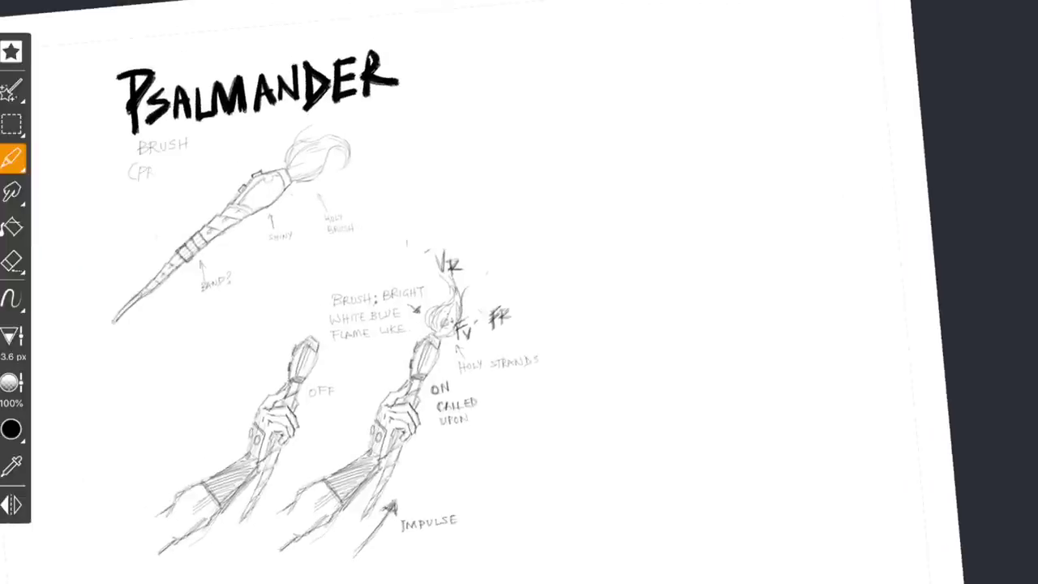
{"action": "left_click_drag", "start_coordinate": [221, 159], "coordinate": [218, 174]}
{"action": "left_click_drag", "start_coordinate": [519, 292], "coordinate": [451, 290]}
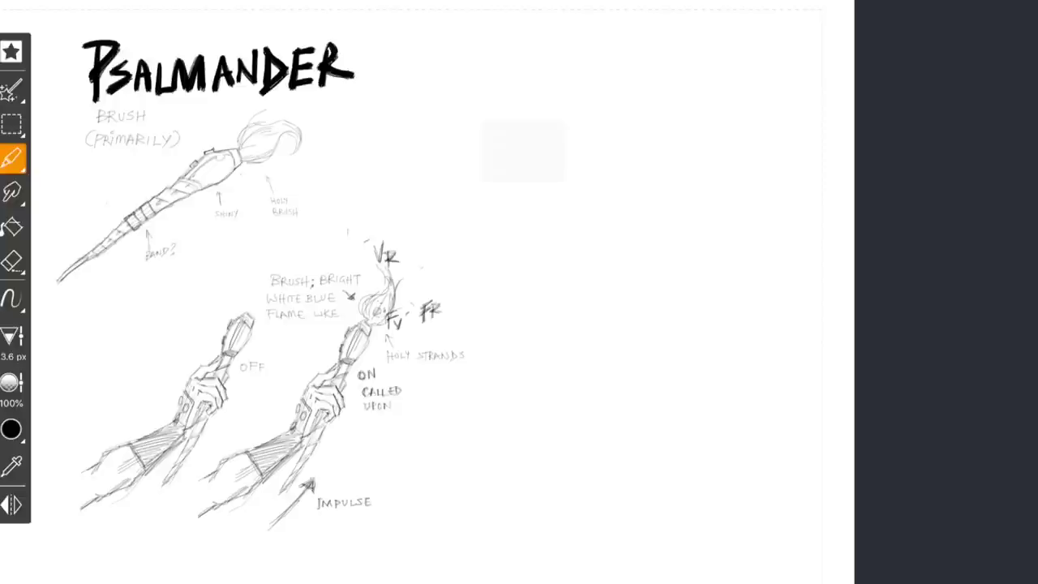
Try to scale down and move the sketches on the active layer, and undo the transformation
{"action": "left_click", "coordinate": [12, 124]}
{"action": "scroll", "coordinate": [681, 261], "scroll_direction": "down", "scroll_amount": 2}
{"action": "left_click_drag", "start_coordinate": [555, 515], "coordinate": [451, 438]}
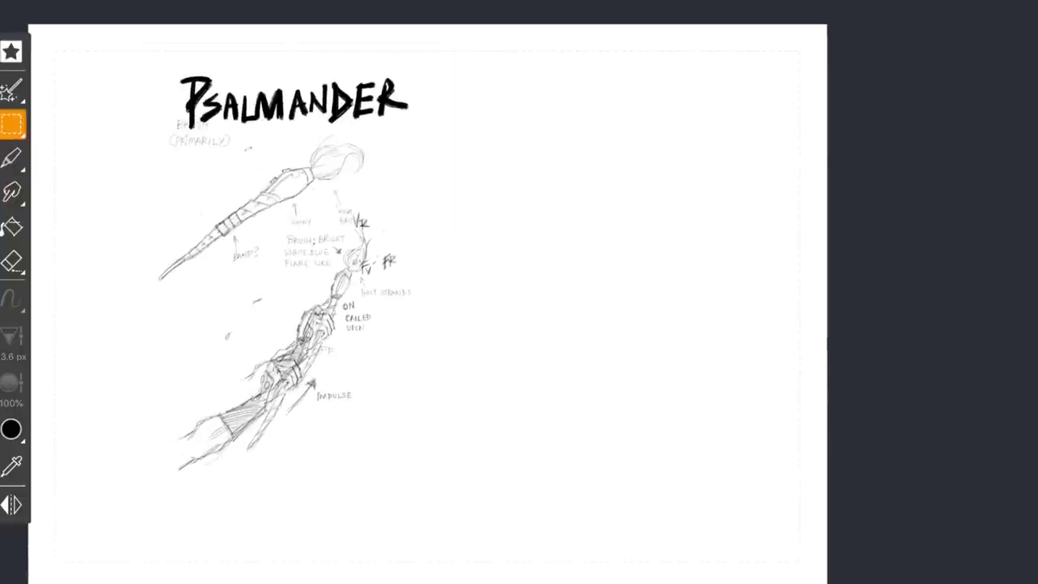
{"action": "key", "text": "ctrl+z"}
{"action": "key", "text": "ctrl+z"}
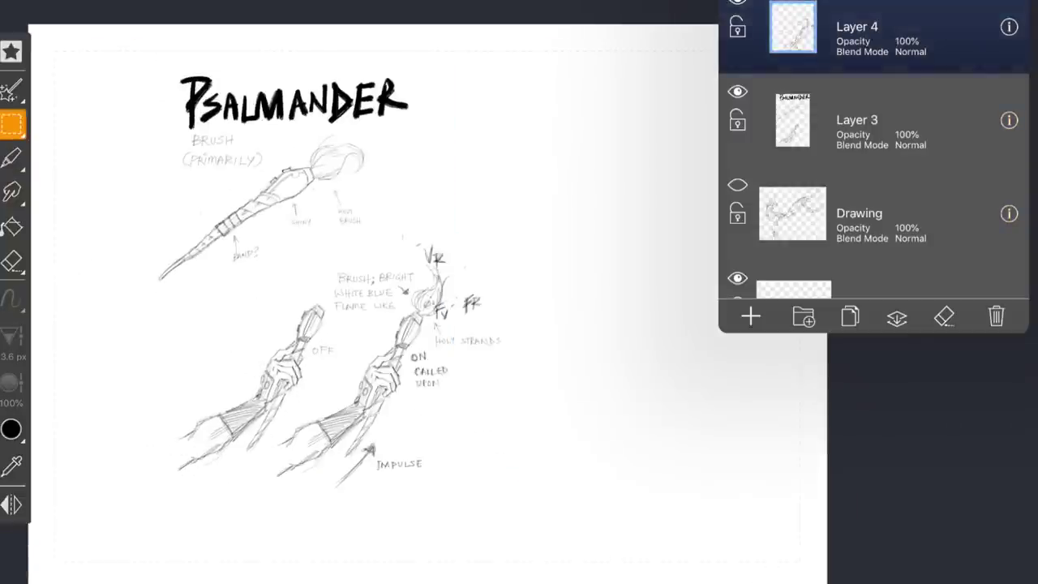
Compare Layer 3 and Layer 4 and merge Layer 4 into Layer 3
{"action": "left_click", "coordinate": [873, 120]}
{"action": "left_click", "coordinate": [874, 36]}
{"action": "left_click", "coordinate": [873, 120]}
{"action": "left_click", "coordinate": [873, 37]}
{"action": "left_click", "coordinate": [873, 120]}
{"action": "left_click", "coordinate": [873, 37]}
{"action": "left_click", "coordinate": [873, 120]}
{"action": "left_click", "coordinate": [874, 36]}
{"action": "left_click", "coordinate": [896, 316]}
{"action": "left_click", "coordinate": [874, 255]}
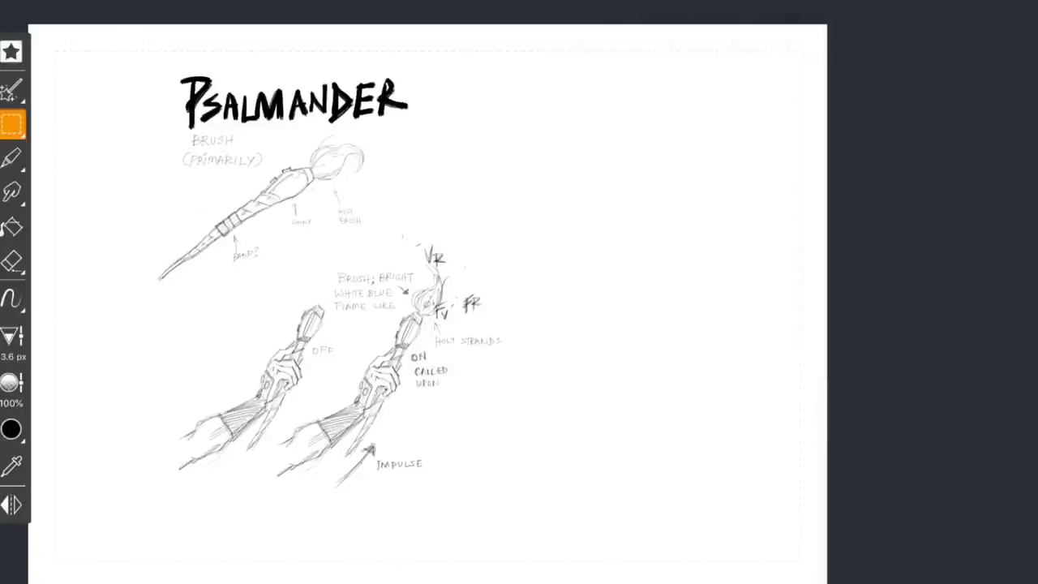
Scale down the title and existing sketches together and move them toward the page's upper-left corner
{"action": "mouse_move", "coordinate": [142, 48]}
{"action": "left_mouse_down"}
{"action": "mouse_move", "coordinate": [524, 505]}
{"action": "mouse_move", "coordinate": [374, 320]}
{"action": "left_mouse_up"}
{"action": "left_click_drag", "start_coordinate": [258, 184], "coordinate": [184, 179]}
Sketch a large curved brush staff beside the hand-held sketches and bracket its hilt with the note "DIFFERENT MATERIAL"
{"action": "left_click", "coordinate": [11, 159]}
{"action": "scroll", "coordinate": [227, 292], "scroll_direction": "up", "scroll_amount": 3}
{"action": "scroll", "coordinate": [194, 194], "scroll_direction": "up", "scroll_amount": 1}
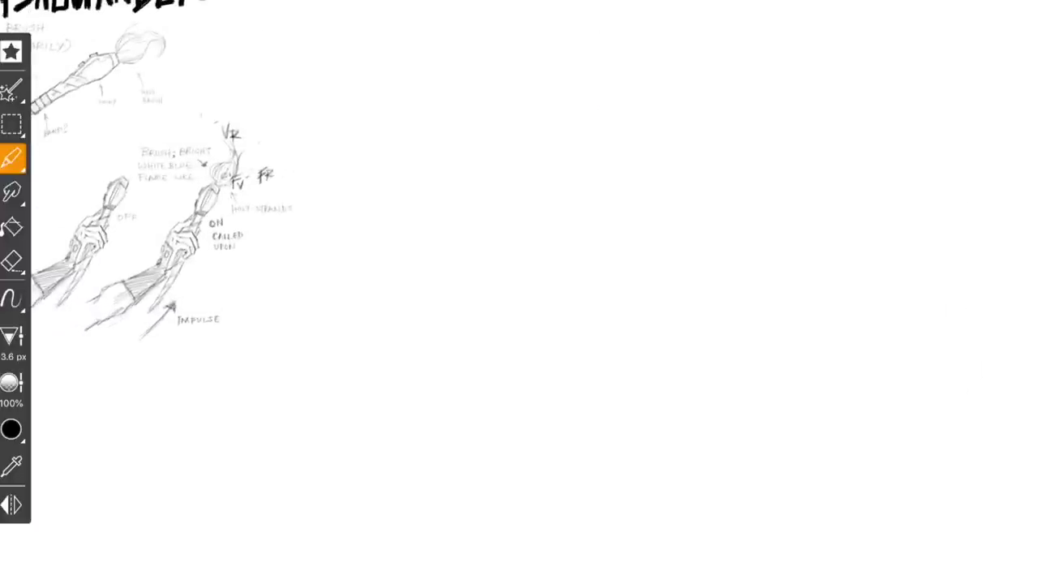
{"action": "left_click_drag", "start_coordinate": [388, 288], "coordinate": [377, 356]}
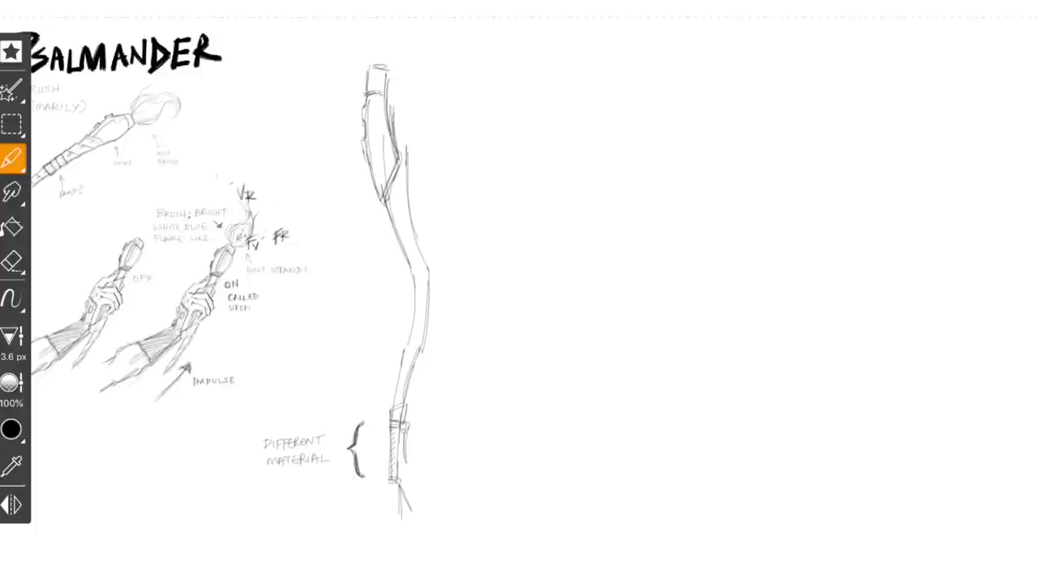
Draw an angular frame with a blocky connector along the inner side of the curved brush's head
{"action": "key", "text": "e"}
{"action": "key", "text": "b"}
{"action": "scroll", "coordinate": [477, 32], "scroll_direction": "up", "scroll_amount": 3}
{"action": "left_click_drag", "start_coordinate": [353, 183], "coordinate": [371, 206]}
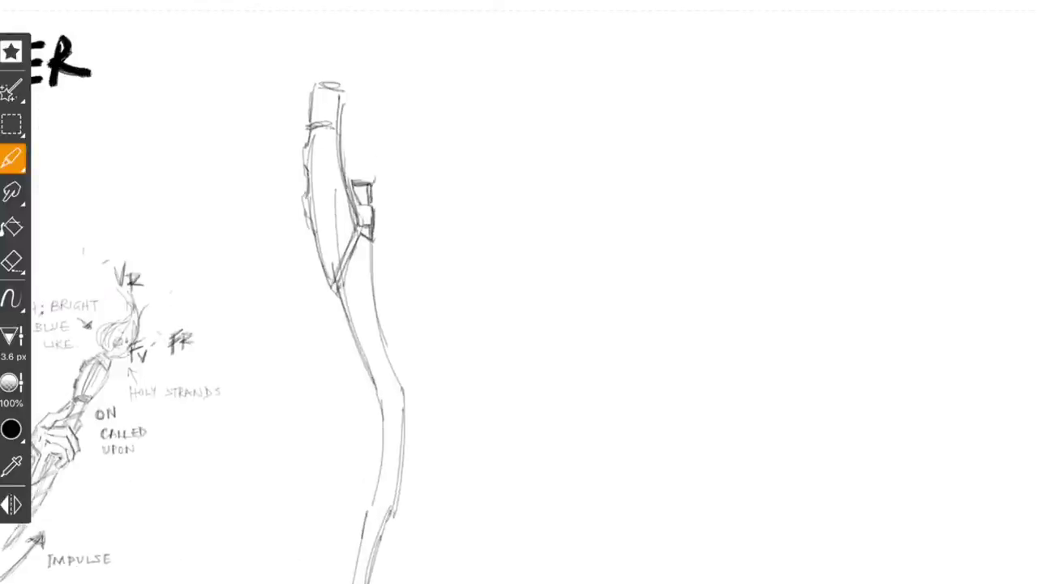
{"action": "left_click_drag", "start_coordinate": [389, 123], "coordinate": [375, 180]}
{"action": "mouse_move", "coordinate": [347, 95]}
{"action": "left_mouse_down"}
{"action": "mouse_move", "coordinate": [383, 133]}
{"action": "mouse_move", "coordinate": [364, 146]}
{"action": "left_mouse_up"}
{"action": "left_click_drag", "start_coordinate": [374, 122], "coordinate": [369, 180]}
{"action": "left_click_drag", "start_coordinate": [387, 135], "coordinate": [373, 186]}
{"action": "left_click_drag", "start_coordinate": [369, 185], "coordinate": [379, 181]}
Sketch a fuller outer shell along the curved brush's head and erase stray lines inside it
{"action": "mouse_move", "coordinate": [300, 142]}
{"action": "left_mouse_down"}
{"action": "mouse_move", "coordinate": [307, 81]}
{"action": "mouse_move", "coordinate": [297, 166]}
{"action": "left_mouse_up"}
{"action": "left_click_drag", "start_coordinate": [300, 125], "coordinate": [330, 287]}
{"action": "left_click_drag", "start_coordinate": [314, 135], "coordinate": [324, 253]}
{"action": "left_click_drag", "start_coordinate": [319, 216], "coordinate": [335, 267]}
{"action": "left_click", "coordinate": [12, 262]}
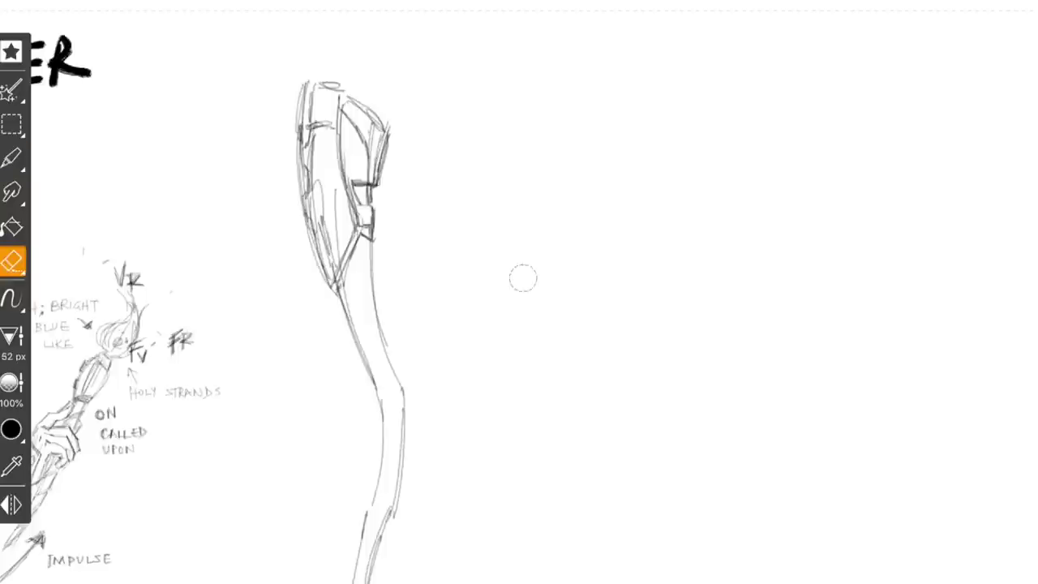
{"action": "left_click_drag", "start_coordinate": [308, 159], "coordinate": [321, 261]}
Darken and refine the angular frame, crossbar and connector on the curved brush's head
{"action": "left_click", "coordinate": [12, 159]}
{"action": "left_click_drag", "start_coordinate": [395, 126], "coordinate": [379, 186]}
{"action": "left_click_drag", "start_coordinate": [394, 117], "coordinate": [365, 246]}
{"action": "mouse_move", "coordinate": [343, 97]}
{"action": "left_mouse_down"}
{"action": "mouse_move", "coordinate": [367, 133]}
{"action": "mouse_move", "coordinate": [366, 193]}
{"action": "left_mouse_up"}
{"action": "left_click_drag", "start_coordinate": [375, 126], "coordinate": [370, 167]}
{"action": "left_click_drag", "start_coordinate": [343, 108], "coordinate": [352, 173]}
{"action": "mouse_move", "coordinate": [349, 177]}
{"action": "left_mouse_down"}
{"action": "mouse_move", "coordinate": [370, 176]}
{"action": "mouse_move", "coordinate": [372, 186]}
{"action": "left_mouse_up"}
{"action": "left_click_drag", "start_coordinate": [344, 126], "coordinate": [364, 235]}
{"action": "left_click_drag", "start_coordinate": [365, 208], "coordinate": [372, 239]}
Reinforce the head's outer shell down to its tip and add a dark collar band across the upper part
{"action": "left_click_drag", "start_coordinate": [299, 114], "coordinate": [318, 270]}
{"action": "left_click_drag", "start_coordinate": [295, 163], "coordinate": [334, 288]}
{"action": "left_click_drag", "start_coordinate": [295, 138], "coordinate": [336, 124]}
{"action": "mouse_move", "coordinate": [293, 128]}
{"action": "left_mouse_down"}
{"action": "mouse_move", "coordinate": [295, 141]}
{"action": "mouse_move", "coordinate": [337, 126]}
{"action": "left_mouse_up"}
{"action": "left_click_drag", "start_coordinate": [363, 227], "coordinate": [330, 290]}
{"action": "mouse_move", "coordinate": [297, 130]}
{"action": "left_mouse_down"}
{"action": "mouse_move", "coordinate": [329, 283]}
{"action": "mouse_move", "coordinate": [367, 290]}
{"action": "left_mouse_up"}
Draw slanted wrap lines across the curved shaft from below the head down toward the hilt
{"action": "left_click_drag", "start_coordinate": [355, 338], "coordinate": [375, 327]}
{"action": "left_click_drag", "start_coordinate": [369, 371], "coordinate": [384, 360]}
{"action": "left_click_drag", "start_coordinate": [379, 407], "coordinate": [401, 395]}
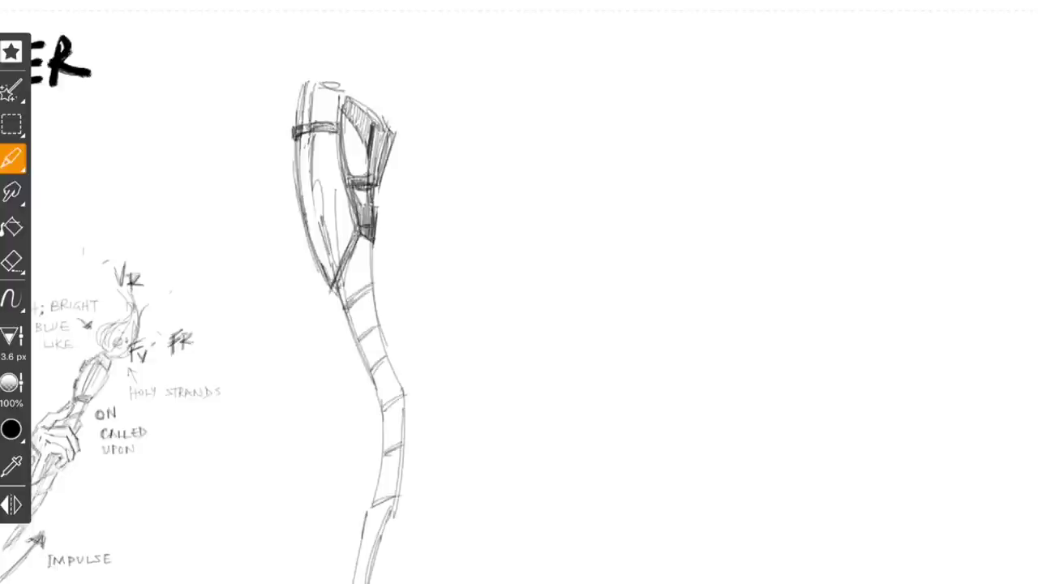
{"action": "left_click_drag", "start_coordinate": [382, 454], "coordinate": [400, 444]}
{"action": "left_click_drag", "start_coordinate": [373, 504], "coordinate": [394, 494]}
{"action": "scroll", "coordinate": [349, 325], "scroll_direction": "down", "scroll_amount": 1}
{"action": "scroll", "coordinate": [348, 324], "scroll_direction": "down", "scroll_amount": 3}
{"action": "left_click_drag", "start_coordinate": [352, 398], "coordinate": [370, 391]}
{"action": "left_click_drag", "start_coordinate": [347, 408], "coordinate": [367, 398]}
Draw overlapping wrap shapes where the curved shaft meets the hilt
{"action": "left_click_drag", "start_coordinate": [332, 480], "coordinate": [334, 454]}
{"action": "mouse_move", "coordinate": [362, 447]}
{"action": "left_mouse_down"}
{"action": "mouse_move", "coordinate": [331, 477]}
{"action": "mouse_move", "coordinate": [337, 429]}
{"action": "left_mouse_up"}
{"action": "left_click_drag", "start_coordinate": [336, 456], "coordinate": [370, 426]}
{"action": "left_click_drag", "start_coordinate": [354, 483], "coordinate": [366, 428]}
{"action": "scroll", "coordinate": [370, 142], "scroll_direction": "down", "scroll_amount": 2}
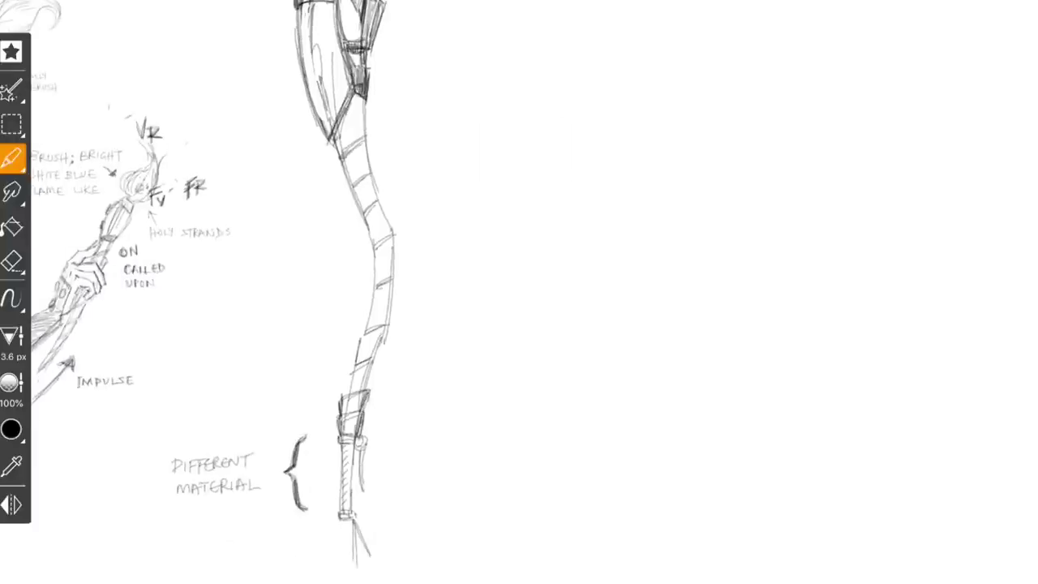
Double the slanted wrap lines along the curved shaft to form bands
{"action": "left_click_drag", "start_coordinate": [368, 325], "coordinate": [387, 317]}
{"action": "mouse_move", "coordinate": [375, 292]}
{"action": "left_mouse_down"}
{"action": "mouse_move", "coordinate": [391, 283]}
{"action": "mouse_move", "coordinate": [392, 239]}
{"action": "left_mouse_up"}
{"action": "mouse_move", "coordinate": [365, 221]}
{"action": "left_mouse_down"}
{"action": "mouse_move", "coordinate": [381, 205]}
{"action": "mouse_move", "coordinate": [371, 169]}
{"action": "left_mouse_up"}
{"action": "left_click_drag", "start_coordinate": [339, 154], "coordinate": [363, 136]}
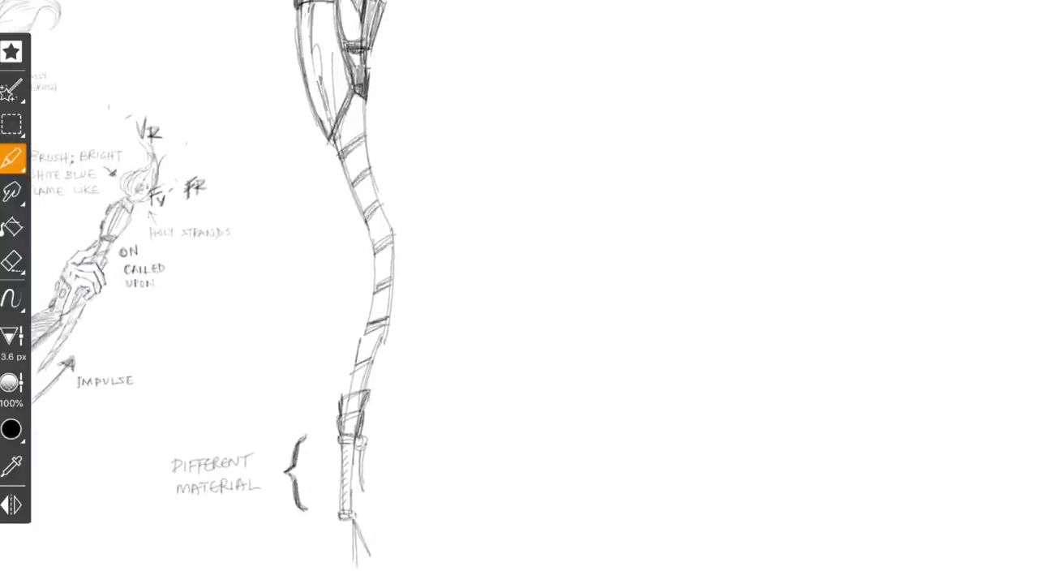
Redraw the shaft's contours between the bands as separate flared segments up to the brush head
{"action": "left_click_drag", "start_coordinate": [386, 328], "coordinate": [375, 358]}
{"action": "mouse_move", "coordinate": [370, 291]}
{"action": "left_mouse_down"}
{"action": "mouse_move", "coordinate": [365, 323]}
{"action": "mouse_move", "coordinate": [386, 321]}
{"action": "left_mouse_up"}
{"action": "mouse_move", "coordinate": [373, 252]}
{"action": "left_mouse_down"}
{"action": "mouse_move", "coordinate": [376, 285]}
{"action": "mouse_move", "coordinate": [392, 279]}
{"action": "left_mouse_up"}
{"action": "left_click_drag", "start_coordinate": [364, 214], "coordinate": [374, 243]}
{"action": "left_click_drag", "start_coordinate": [349, 182], "coordinate": [361, 212]}
{"action": "left_click_drag", "start_coordinate": [371, 170], "coordinate": [377, 197]}
{"action": "left_click_drag", "start_coordinate": [337, 156], "coordinate": [353, 185]}
{"action": "left_click_drag", "start_coordinate": [365, 138], "coordinate": [371, 167]}
{"action": "left_click_drag", "start_coordinate": [331, 141], "coordinate": [338, 155]}
{"action": "left_click_drag", "start_coordinate": [367, 102], "coordinate": [365, 134]}
{"action": "left_click_drag", "start_coordinate": [351, 130], "coordinate": [353, 142]}
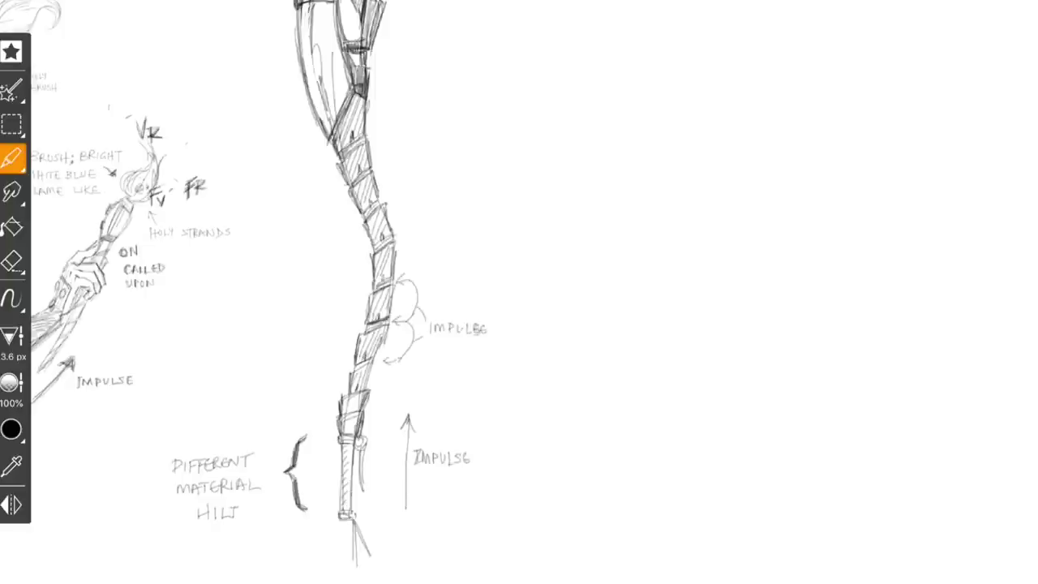
Label the curved brush's flame "HOLY STRANDS" and add a curling wisp and small inner marks to it
{"action": "scroll", "coordinate": [443, 365], "scroll_direction": "down", "scroll_amount": 3}
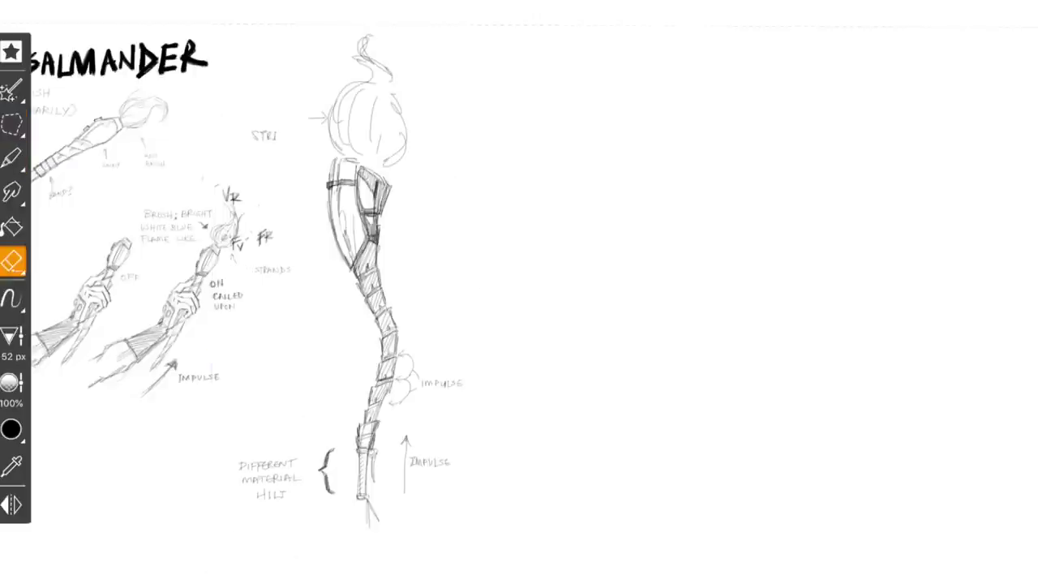
{"action": "left_click", "coordinate": [11, 158]}
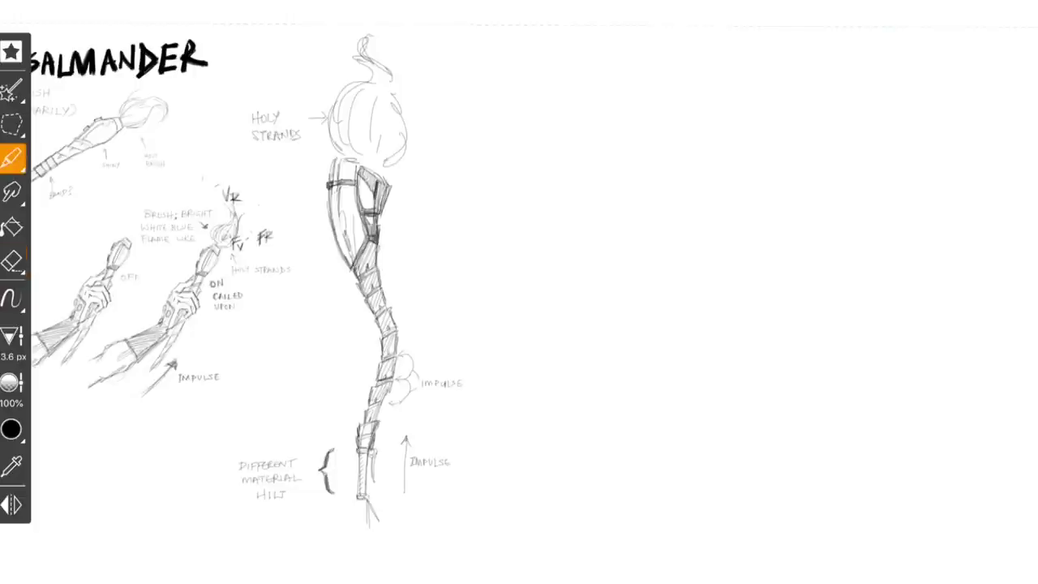
{"action": "left_click_drag", "start_coordinate": [397, 113], "coordinate": [415, 82]}
{"action": "mouse_move", "coordinate": [384, 134]}
{"action": "left_mouse_down"}
{"action": "mouse_move", "coordinate": [391, 152]}
{"action": "mouse_move", "coordinate": [358, 147]}
{"action": "left_mouse_up"}
{"action": "left_click_drag", "start_coordinate": [372, 115], "coordinate": [372, 128]}
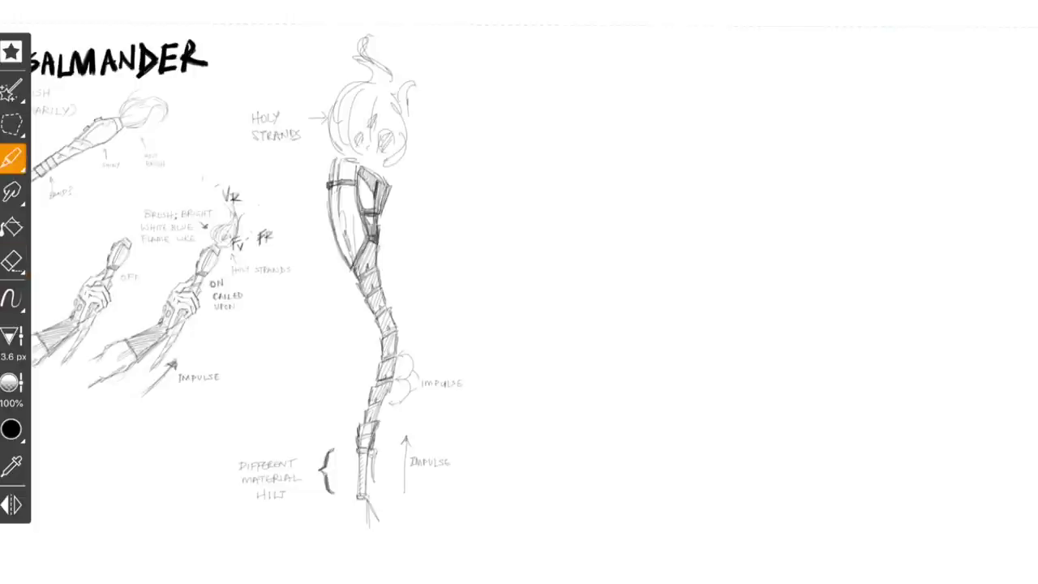
Duplicate the brush head beside the curved brush and draw a long straight shaft with a hilt below the copy
{"action": "left_click", "coordinate": [11, 123]}
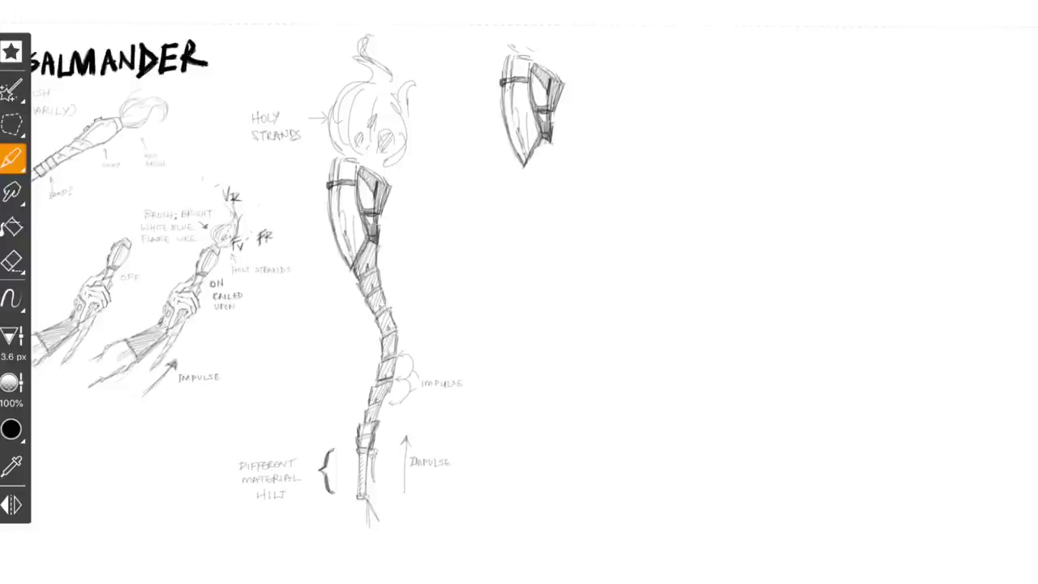
{"action": "mouse_move", "coordinate": [530, 172]}
{"action": "left_mouse_down"}
{"action": "mouse_move", "coordinate": [540, 470]}
{"action": "mouse_move", "coordinate": [558, 482]}
{"action": "left_mouse_up"}
{"action": "mouse_move", "coordinate": [539, 444]}
{"action": "left_mouse_down"}
{"action": "mouse_move", "coordinate": [563, 426]}
{"action": "mouse_move", "coordinate": [539, 465]}
{"action": "mouse_move", "coordinate": [564, 494]}
{"action": "mouse_move", "coordinate": [543, 514]}
{"action": "left_mouse_up"}
{"action": "mouse_move", "coordinate": [553, 464]}
{"action": "left_mouse_down"}
{"action": "mouse_move", "coordinate": [553, 518]}
{"action": "mouse_move", "coordinate": [541, 516]}
{"action": "left_mouse_up"}
{"action": "left_click_drag", "start_coordinate": [558, 462], "coordinate": [559, 515]}
{"action": "left_click_drag", "start_coordinate": [544, 516], "coordinate": [556, 519]}
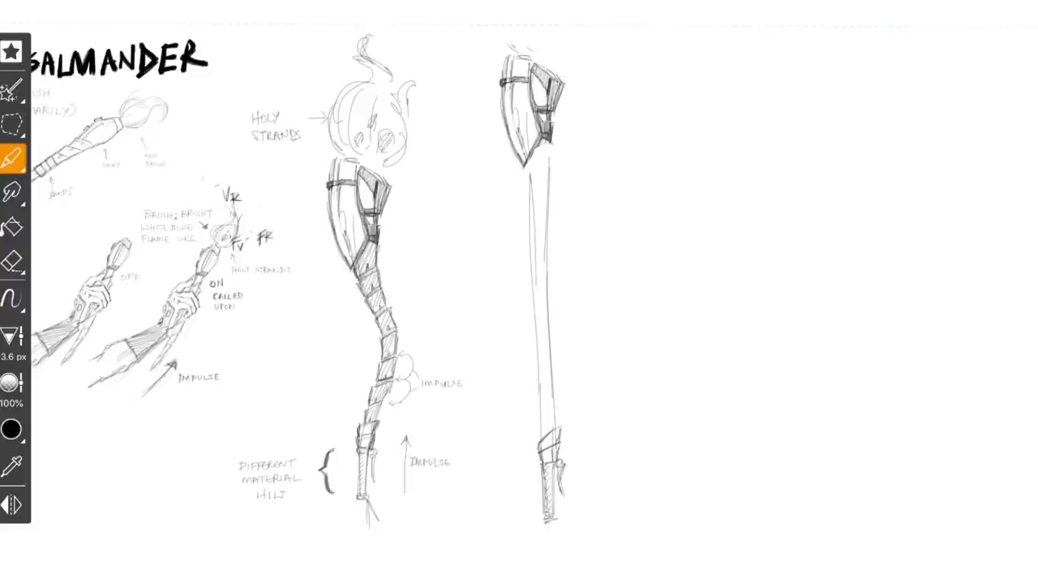
Divide the second brush's straight shaft into a row of separate segments
{"action": "mouse_move", "coordinate": [540, 437]}
{"action": "left_mouse_down"}
{"action": "mouse_move", "coordinate": [554, 406]}
{"action": "mouse_move", "coordinate": [553, 357]}
{"action": "left_mouse_up"}
{"action": "left_click_drag", "start_coordinate": [540, 397], "coordinate": [553, 370]}
{"action": "left_click_drag", "start_coordinate": [543, 436], "coordinate": [554, 407]}
{"action": "left_click_drag", "start_coordinate": [536, 365], "coordinate": [548, 277]}
{"action": "left_click_drag", "start_coordinate": [535, 274], "coordinate": [550, 251]}
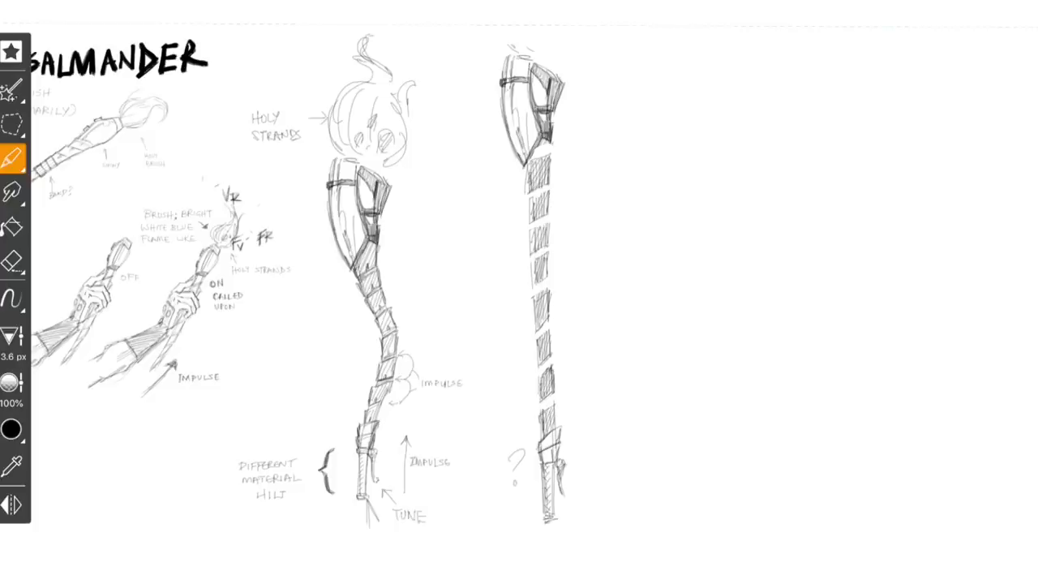
Select the second brush's head and segmented shaft, scale them down and move them onto the hilt
{"action": "left_click", "coordinate": [11, 124]}
{"action": "left_click", "coordinate": [12, 124]}
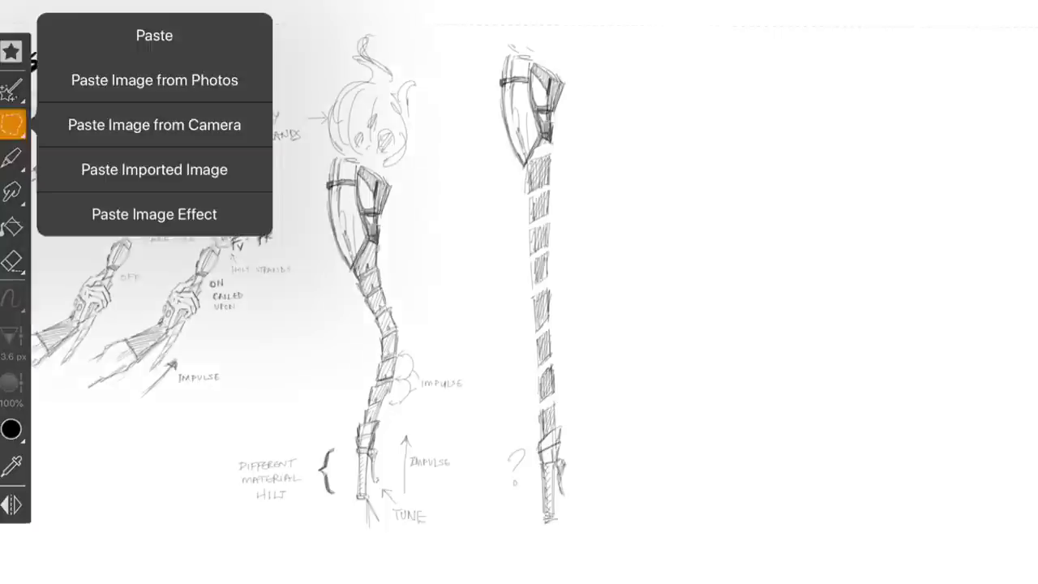
{"action": "left_click", "coordinate": [11, 124]}
{"action": "left_click", "coordinate": [56, 125]}
{"action": "left_click_drag", "start_coordinate": [486, 16], "coordinate": [577, 399]}
{"action": "left_click_drag", "start_coordinate": [531, 207], "coordinate": [548, 318]}
{"action": "key", "text": "Escape"}
Draw a tall flame rising from the second brush's head
{"action": "left_click", "coordinate": [11, 158]}
{"action": "scroll", "coordinate": [623, 487], "scroll_direction": "up", "scroll_amount": 4}
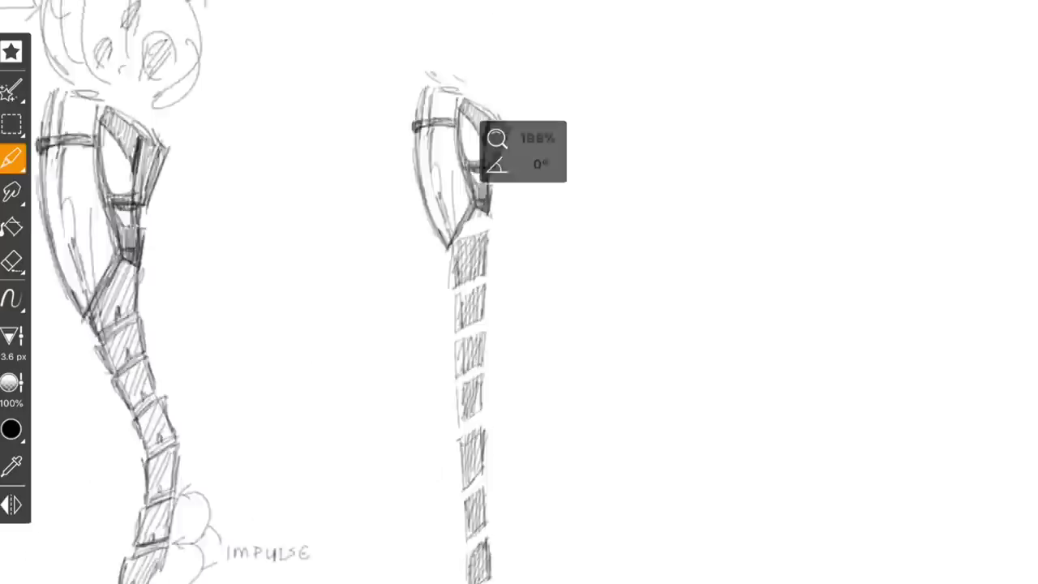
{"action": "left_click_drag", "start_coordinate": [417, 29], "coordinate": [431, 191]}
{"action": "left_click_drag", "start_coordinate": [412, 62], "coordinate": [420, 4]}
{"action": "scroll", "coordinate": [519, 292], "scroll_direction": "down", "scroll_amount": 4}
{"action": "left_click_drag", "start_coordinate": [589, 3], "coordinate": [597, 50]}
{"action": "left_click_drag", "start_coordinate": [599, 50], "coordinate": [593, 85]}
{"action": "mouse_move", "coordinate": [559, 2]}
{"action": "left_mouse_down"}
{"action": "mouse_move", "coordinate": [550, 60]}
{"action": "mouse_move", "coordinate": [582, 70]}
{"action": "left_mouse_up"}
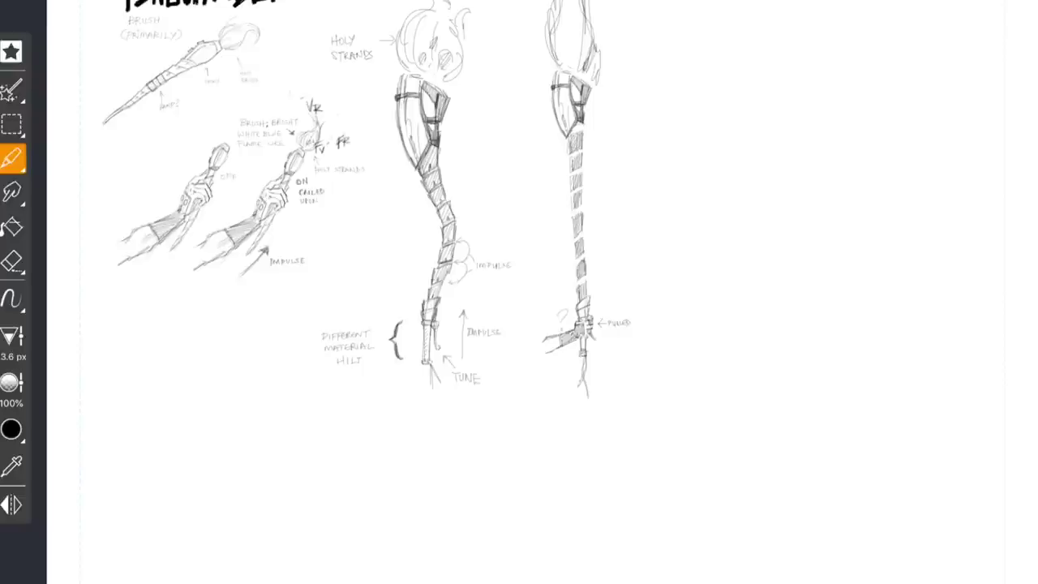
Draw thick black arrows leading from the hand-held sketches to the curved brush and on to the straight brush
{"action": "left_click", "coordinate": [12, 158]}
{"action": "left_click", "coordinate": [374, 118]}
{"action": "left_click", "coordinate": [12, 159]}
{"action": "mouse_move", "coordinate": [346, 202]}
{"action": "left_mouse_down"}
{"action": "mouse_move", "coordinate": [402, 226]}
{"action": "mouse_move", "coordinate": [383, 241]}
{"action": "left_mouse_up"}
{"action": "left_click_drag", "start_coordinate": [490, 225], "coordinate": [541, 225]}
{"action": "left_click_drag", "start_coordinate": [527, 209], "coordinate": [527, 241]}
Return to the 3.6 px pen and bracket the straight segmented shaft with the note "CAN STETCH?"
{"action": "left_click", "coordinate": [11, 159]}
{"action": "scroll", "coordinate": [232, 138], "scroll_direction": "up", "scroll_amount": 5}
{"action": "left_click", "coordinate": [98, 232]}
{"action": "left_click", "coordinate": [11, 159]}
{"action": "scroll", "coordinate": [518, 292], "scroll_direction": "up", "scroll_amount": 3}
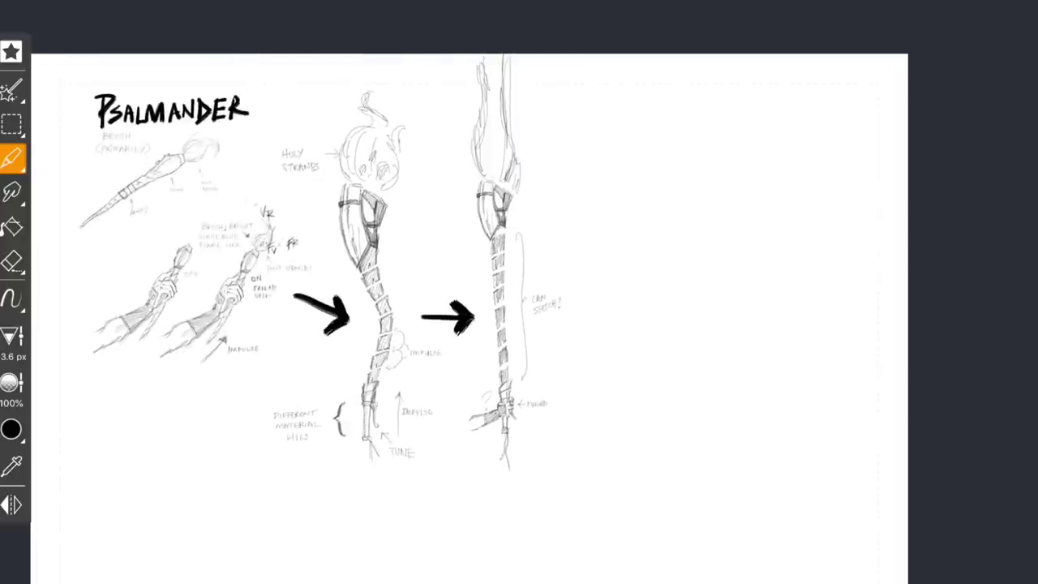
Sketch an almond-shaped head variant between the two brushes, hatch one half of it and write "OR" beside it
{"action": "scroll", "coordinate": [519, 292], "scroll_direction": "up", "scroll_amount": 4}
{"action": "mouse_move", "coordinate": [357, 241]}
{"action": "left_mouse_down"}
{"action": "mouse_move", "coordinate": [371, 352]}
{"action": "mouse_move", "coordinate": [375, 223]}
{"action": "left_mouse_up"}
{"action": "mouse_move", "coordinate": [379, 223]}
{"action": "left_mouse_down"}
{"action": "mouse_move", "coordinate": [410, 262]}
{"action": "mouse_move", "coordinate": [370, 342]}
{"action": "mouse_move", "coordinate": [381, 345]}
{"action": "left_mouse_up"}
{"action": "mouse_move", "coordinate": [409, 259]}
{"action": "left_mouse_down"}
{"action": "mouse_move", "coordinate": [408, 344]}
{"action": "mouse_move", "coordinate": [371, 350]}
{"action": "left_mouse_up"}
{"action": "left_click_drag", "start_coordinate": [384, 323], "coordinate": [359, 354]}
{"action": "left_click_drag", "start_coordinate": [372, 229], "coordinate": [350, 277]}
{"action": "left_click_drag", "start_coordinate": [376, 332], "coordinate": [363, 350]}
{"action": "left_click_drag", "start_coordinate": [381, 222], "coordinate": [365, 337]}
{"action": "left_click_drag", "start_coordinate": [383, 227], "coordinate": [369, 261]}
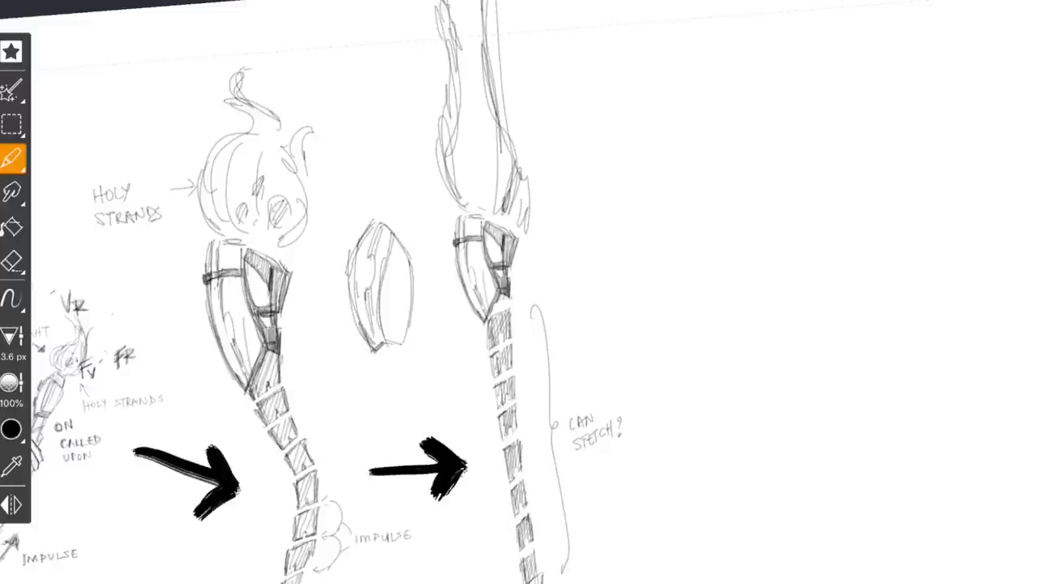
{"action": "left_click_drag", "start_coordinate": [393, 243], "coordinate": [399, 341]}
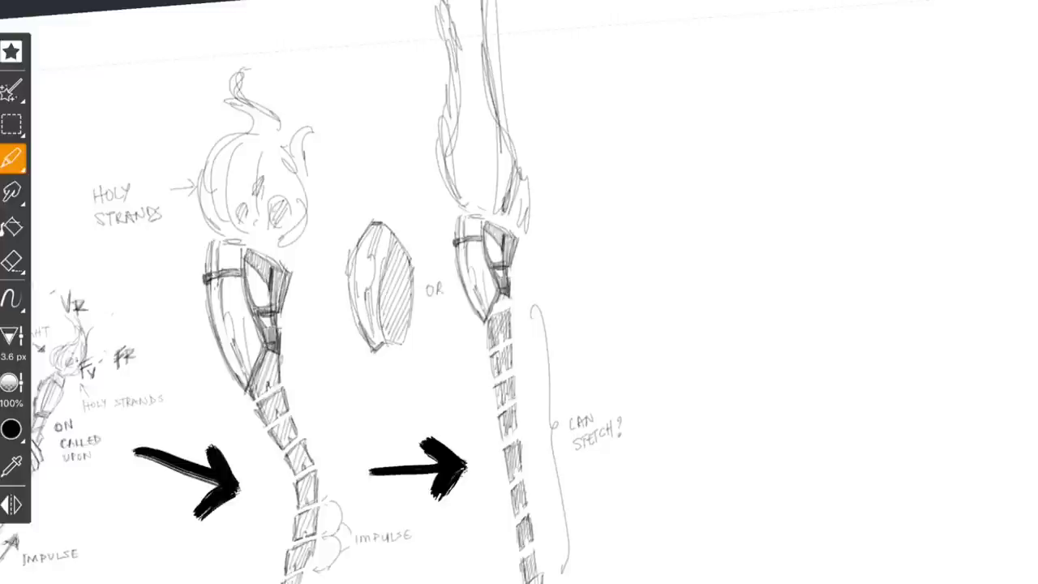
Label the straight brush's chamber "HOLY INK" and add small knobs to the sides of the curved brush's head
{"action": "scroll", "coordinate": [518, 292], "scroll_direction": "down", "scroll_amount": 2}
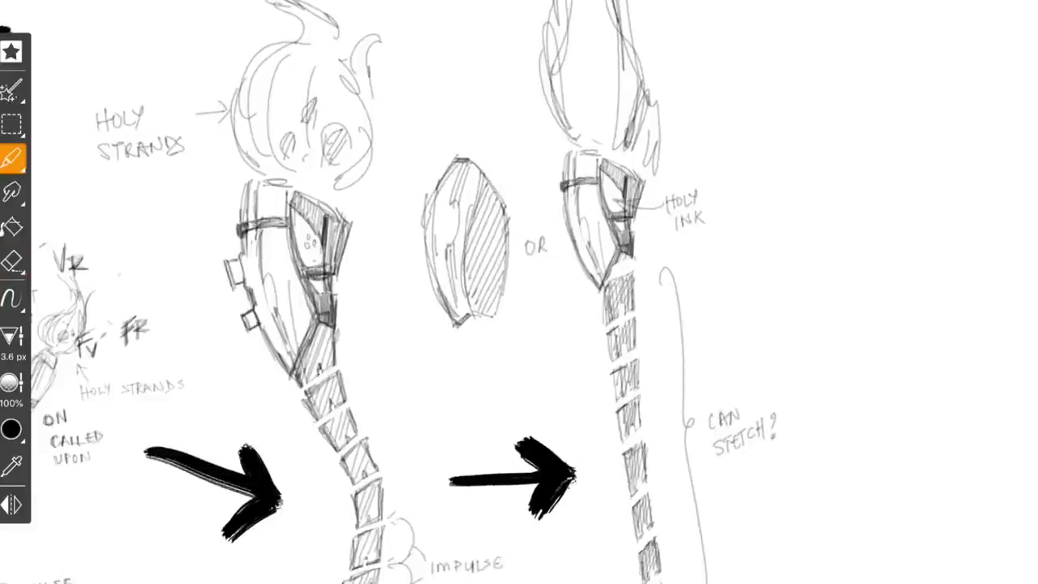
{"action": "key", "text": "e"}
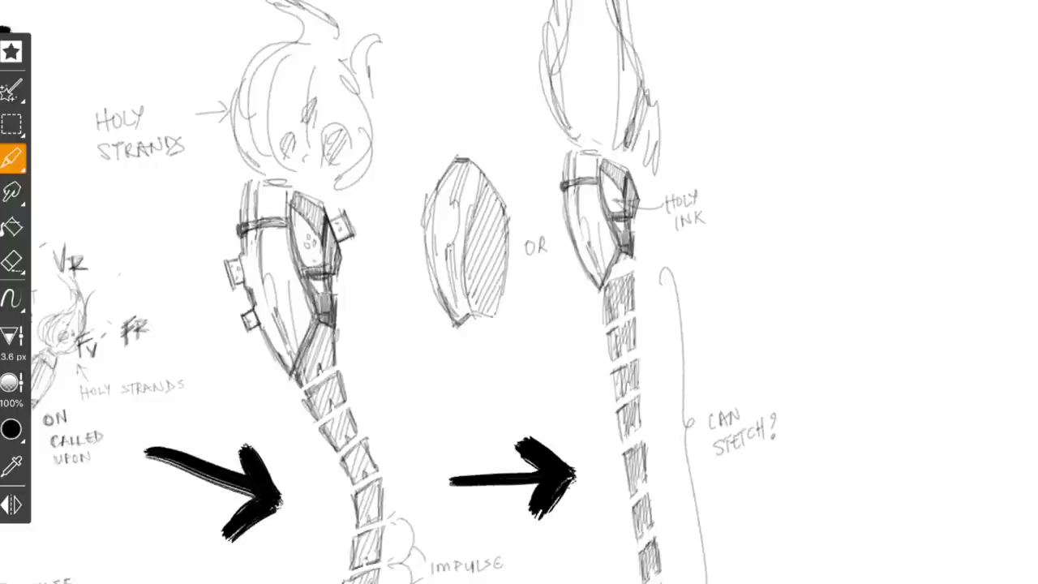
Annotate the curved brush's side knobs with a double-headed arrow, "IN & OUT" and "MIX IMPULSE TO INK"
{"action": "left_click_drag", "start_coordinate": [188, 258], "coordinate": [227, 245]}
{"action": "left_click_drag", "start_coordinate": [219, 243], "coordinate": [221, 253]}
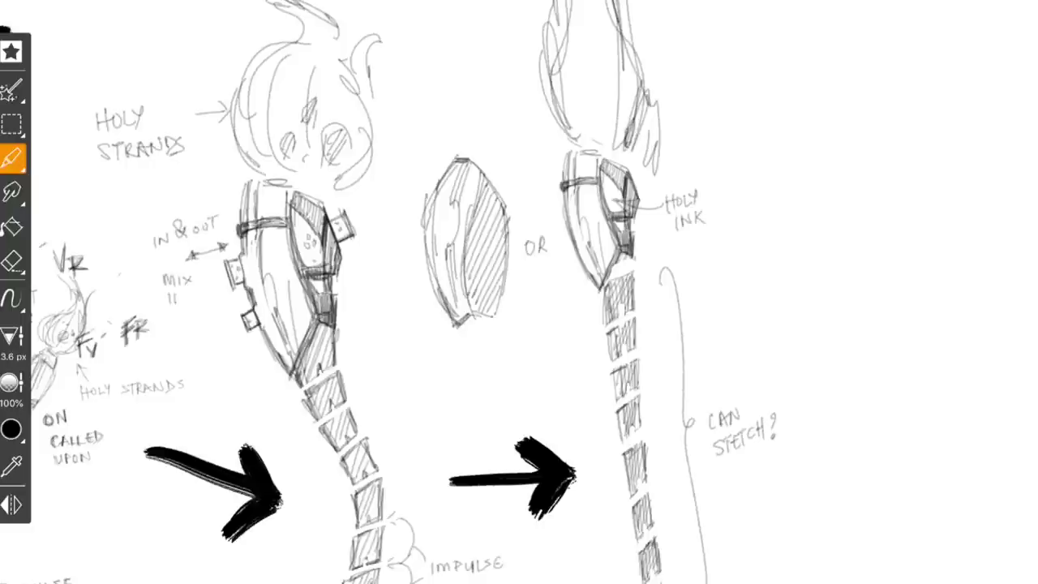
{"action": "left_click_drag", "start_coordinate": [188, 294], "coordinate": [192, 299]}
{"action": "left_click_drag", "start_coordinate": [197, 292], "coordinate": [204, 303]}
{"action": "scroll", "coordinate": [636, 441], "scroll_direction": "down", "scroll_amount": 3}
{"action": "scroll", "coordinate": [459, 390], "scroll_direction": "up", "scroll_amount": 3}
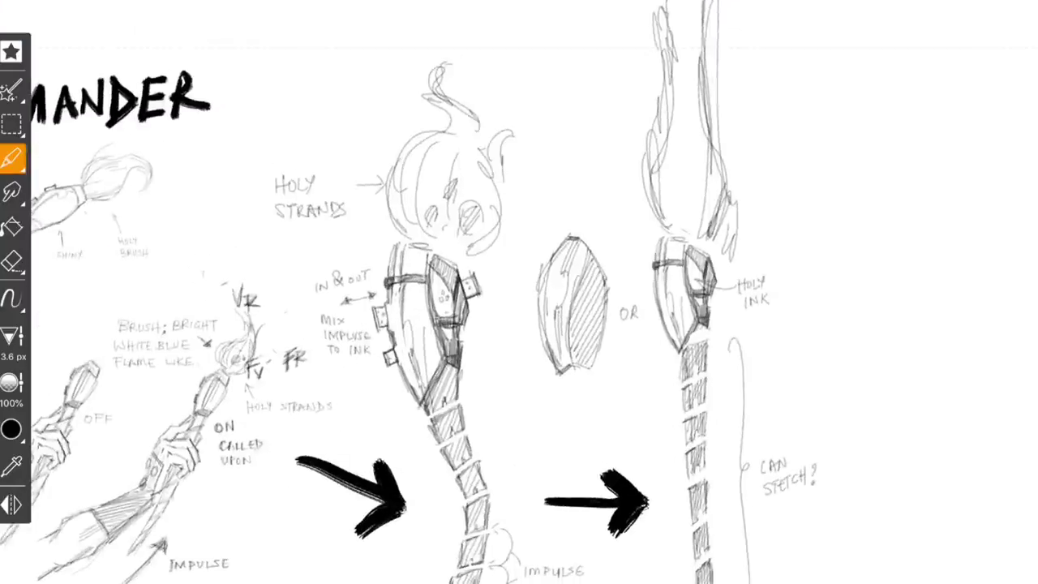
Add short inner strokes near the base of the straight brush's tall flame
{"action": "scroll", "coordinate": [519, 292], "scroll_direction": "down", "scroll_amount": 2}
{"action": "left_click_drag", "start_coordinate": [517, 257], "coordinate": [514, 281]}
{"action": "left_click_drag", "start_coordinate": [522, 232], "coordinate": [521, 249]}
{"action": "left_click_drag", "start_coordinate": [527, 219], "coordinate": [524, 243]}
{"action": "scroll", "coordinate": [519, 324], "scroll_direction": "down", "scroll_amount": 3}
{"action": "scroll", "coordinate": [519, 324], "scroll_direction": "up", "scroll_amount": 1}
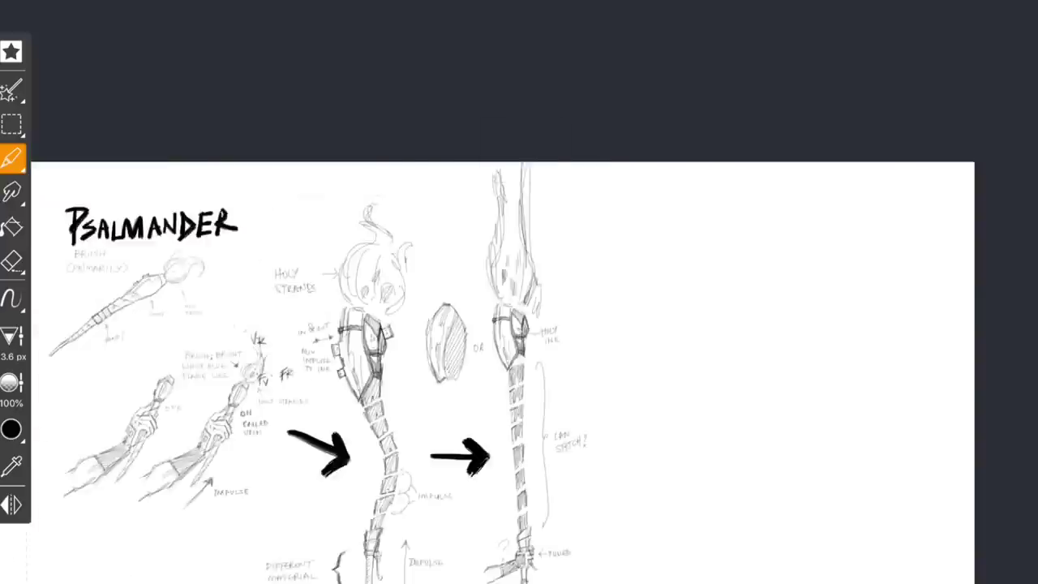
{"action": "scroll", "coordinate": [519, 292], "scroll_direction": "up", "scroll_amount": 2}
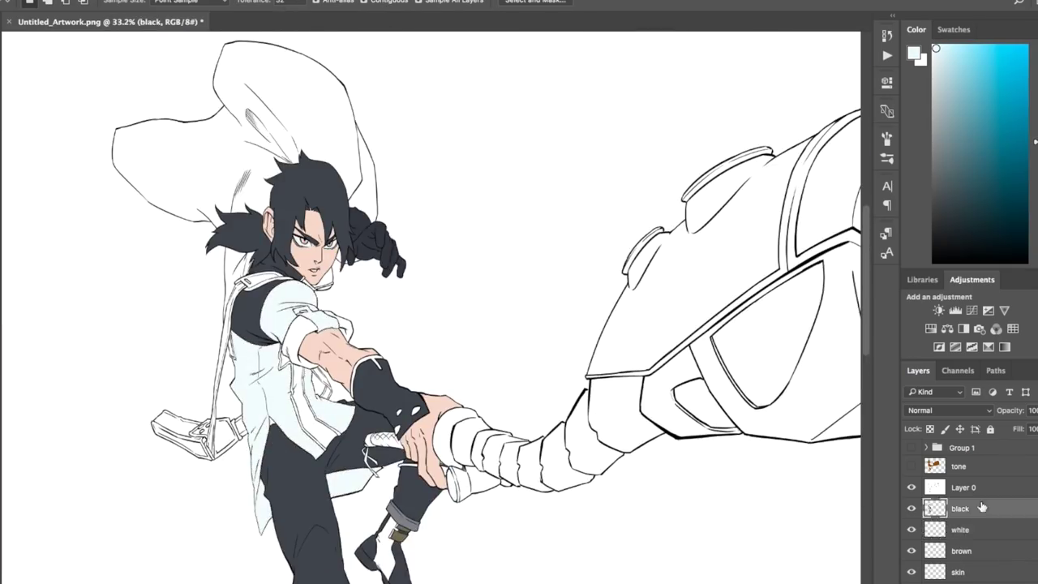
Switch to Photoshop and fill the character's collar and raised shoe with a sampled dark colour on the black layer
{"action": "left_click", "coordinate": [381, 381]}
{"action": "key", "text": "w"}
{"action": "scroll", "coordinate": [574, 315], "scroll_direction": "up", "scroll_amount": 5}
{"action": "scroll", "coordinate": [482, 412], "scroll_direction": "down", "scroll_amount": 3}
{"action": "key", "text": "alt+BackSpace"}
{"action": "scroll", "coordinate": [700, 283], "scroll_direction": "down", "scroll_amount": 2}
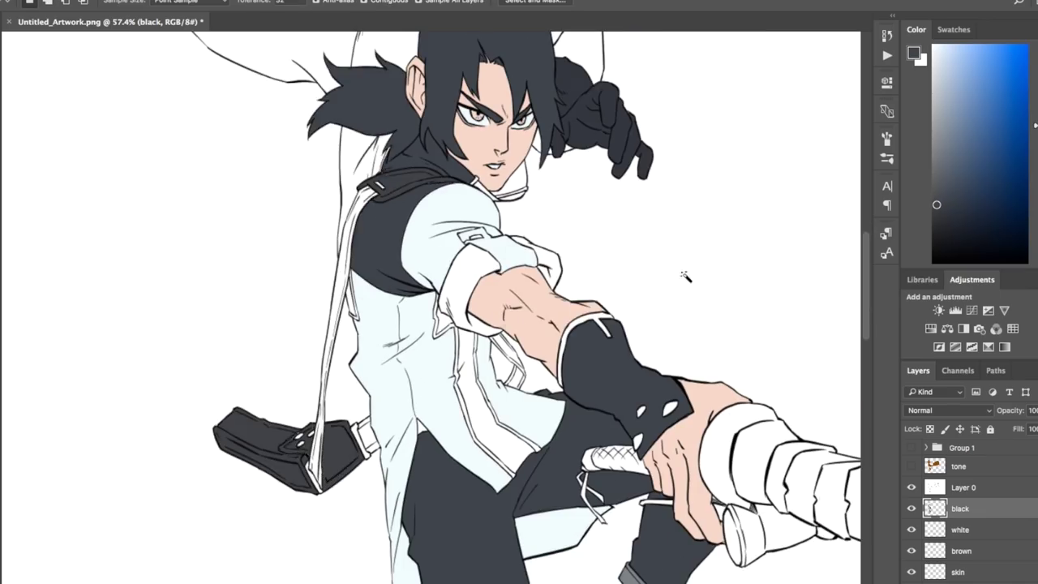
{"action": "scroll", "coordinate": [328, 463], "scroll_direction": "up", "scroll_amount": 1}
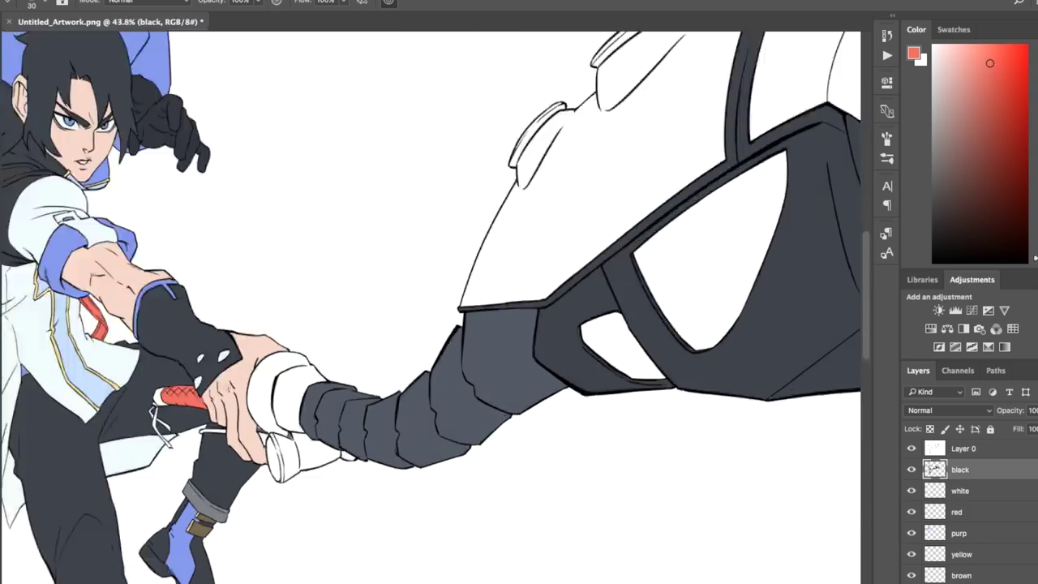
Fill the pommel and cord of the red-handled weapon with grey on the black layer
{"action": "left_click", "coordinate": [365, 523], "text": "alt"}
{"action": "scroll", "coordinate": [261, 316], "scroll_direction": "up", "scroll_amount": 5}
{"action": "key", "text": "w"}
{"action": "left_click", "coordinate": [278, 297]}
{"action": "key", "text": "alt+BackSpace"}
Fill the ring and flared end of the giant brush's hilt with a sampled yellow on the yellow layer
{"action": "left_click", "coordinate": [962, 554]}
{"action": "left_click", "coordinate": [71, 272], "text": "alt"}
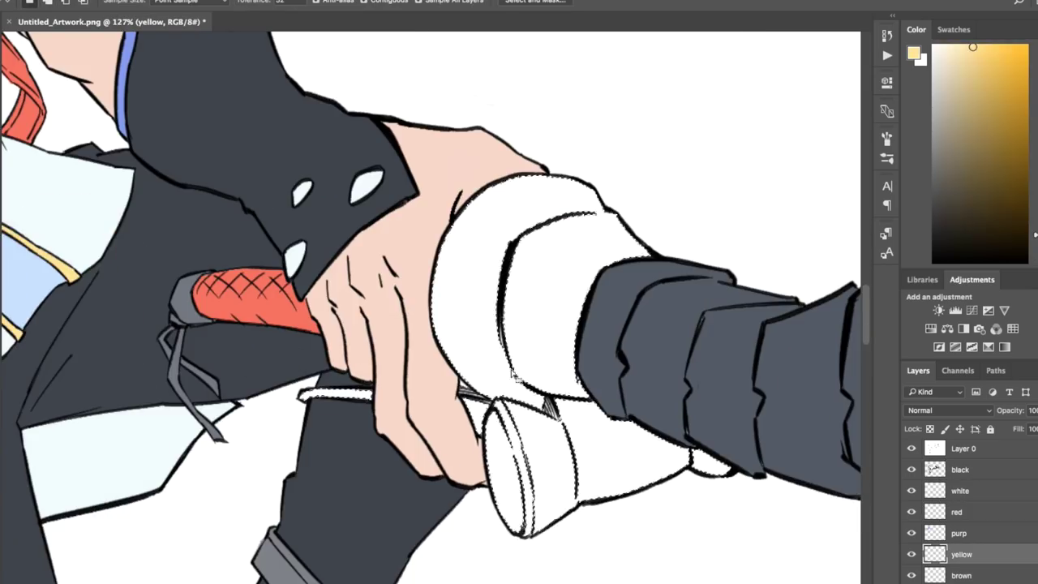
{"action": "scroll", "coordinate": [487, 340], "scroll_direction": "down", "scroll_amount": 3}
{"action": "scroll", "coordinate": [512, 377], "scroll_direction": "down", "scroll_amount": 5}
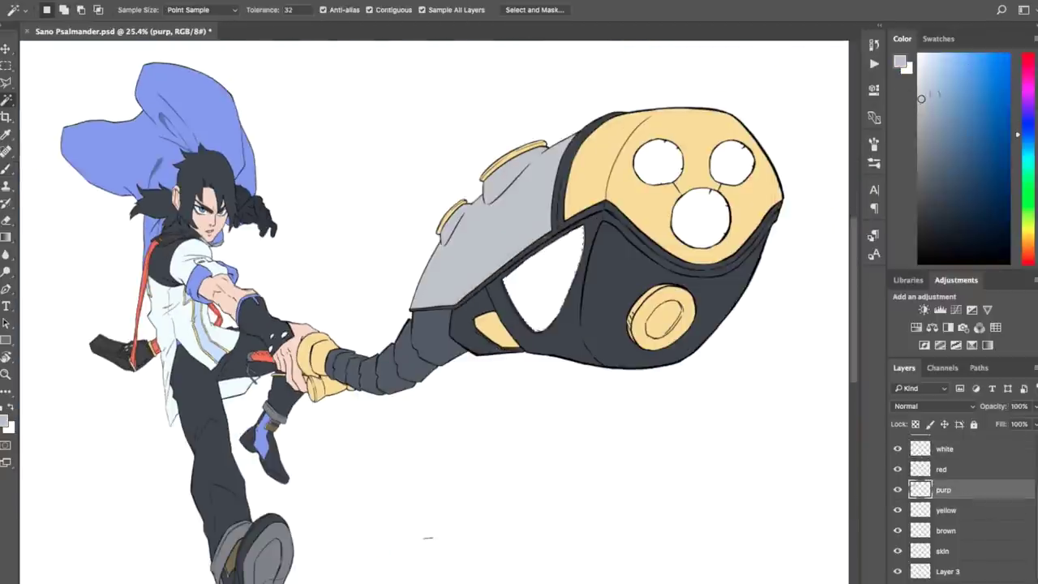
Choose a pale blue and fill the selected white openings of the brush head on the purp layer
{"action": "left_click", "coordinate": [937, 60]}
{"action": "key", "text": "alt+BackSpace"}
Set the brush size to 25 and paint brown shadows along the coat tail and front trouser leg on the shadow layer
{"action": "left_click", "coordinate": [1027, 107]}
{"action": "left_click", "coordinate": [918, 172]}
{"action": "key", "text": "b"}
{"action": "left_click", "coordinate": [61, 10]}
{"action": "key", "text": "Return"}
{"action": "key", "text": "bracketright"}
{"action": "key", "text": "bracketright"}
{"action": "key", "text": "bracketright"}
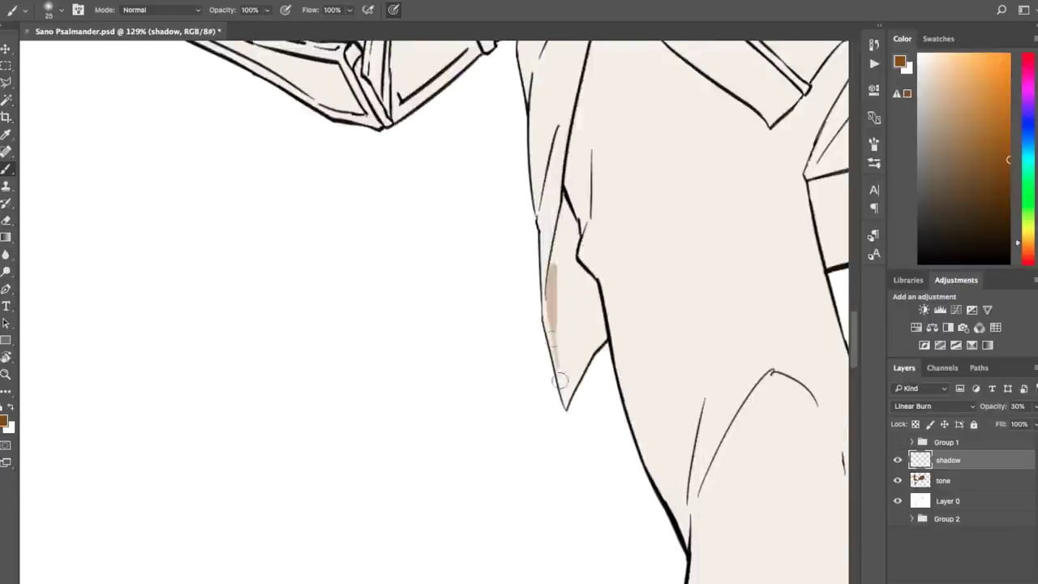
{"action": "left_click_drag", "start_coordinate": [559, 380], "coordinate": [565, 403]}
{"action": "left_click_drag", "start_coordinate": [559, 381], "coordinate": [317, 553]}
{"action": "left_click_drag", "start_coordinate": [454, 247], "coordinate": [590, 272]}
{"action": "left_click_drag", "start_coordinate": [479, 268], "coordinate": [504, 291]}
{"action": "left_click_drag", "start_coordinate": [700, 296], "coordinate": [846, 271]}
{"action": "left_click_drag", "start_coordinate": [730, 341], "coordinate": [478, 270]}
{"action": "mouse_move", "coordinate": [666, 288]}
{"action": "left_mouse_down"}
{"action": "mouse_move", "coordinate": [580, 395]}
{"action": "mouse_move", "coordinate": [512, 183]}
{"action": "left_mouse_up"}
{"action": "left_click_drag", "start_coordinate": [488, 215], "coordinate": [553, 254]}
{"action": "left_click_drag", "start_coordinate": [456, 398], "coordinate": [487, 466]}
{"action": "left_click_drag", "start_coordinate": [511, 50], "coordinate": [412, 339]}
Paint brown shadows along the side of the raised shoe and mark the shadow edge on its sole
{"action": "scroll", "coordinate": [461, 223], "scroll_direction": "down", "scroll_amount": 10}
{"action": "scroll", "coordinate": [448, 259], "scroll_direction": "down", "scroll_amount": 5}
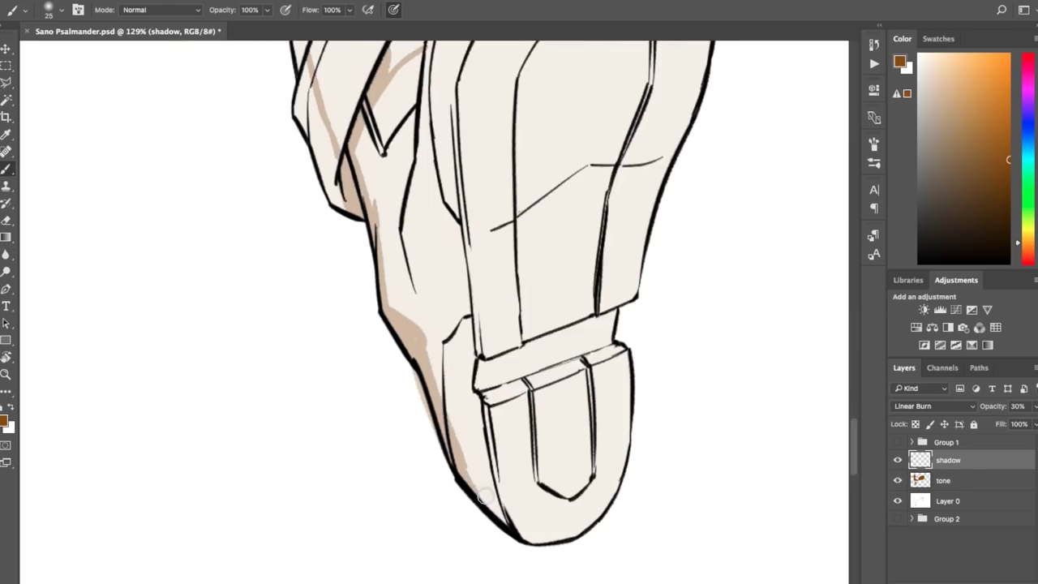
{"action": "left_click_drag", "start_coordinate": [567, 177], "coordinate": [624, 310]}
Paint brown shadows on the face beneath the fringe and around both eyes
{"action": "scroll", "coordinate": [588, 393], "scroll_direction": "up", "scroll_amount": 15}
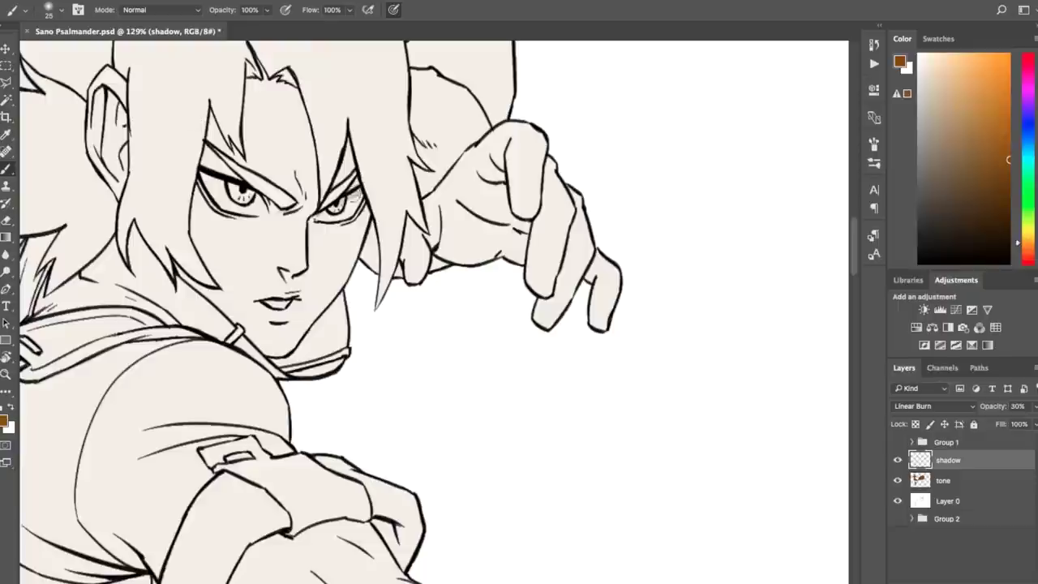
{"action": "left_click_drag", "start_coordinate": [349, 142], "coordinate": [365, 227]}
{"action": "left_click_drag", "start_coordinate": [288, 77], "coordinate": [317, 171]}
{"action": "left_click_drag", "start_coordinate": [271, 202], "coordinate": [213, 150]}
{"action": "left_click_drag", "start_coordinate": [212, 113], "coordinate": [195, 241]}
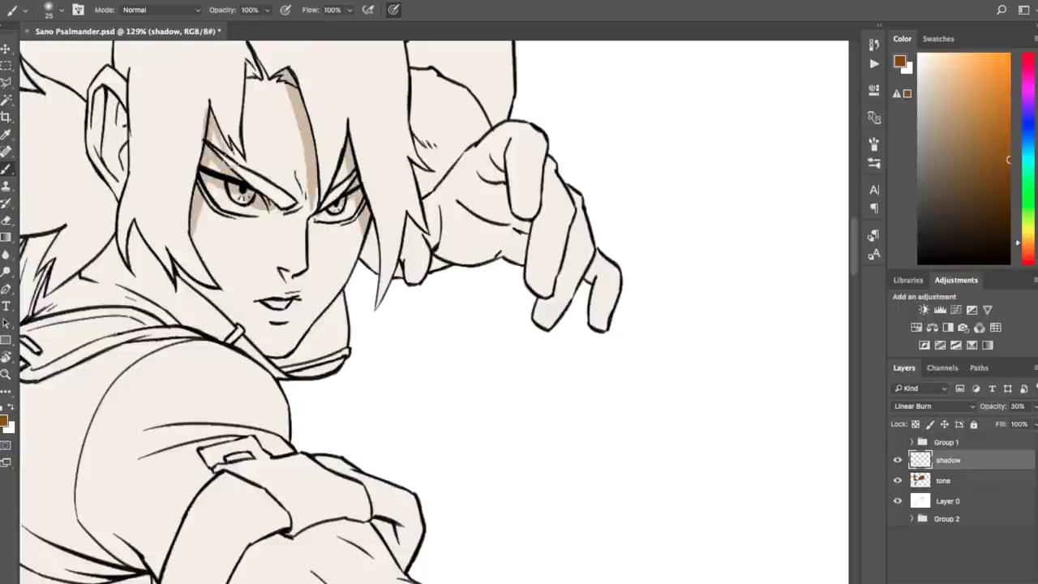
{"action": "left_click_drag", "start_coordinate": [252, 66], "coordinate": [246, 93]}
Shade the ear, the tied-back hair, and the area behind the neck and shoulder in brown
{"action": "left_click_drag", "start_coordinate": [104, 90], "coordinate": [125, 180]}
{"action": "left_click_drag", "start_coordinate": [138, 90], "coordinate": [87, 336]}
{"action": "left_click_drag", "start_coordinate": [71, 252], "coordinate": [81, 312]}
{"action": "left_click_drag", "start_coordinate": [94, 146], "coordinate": [130, 174]}
{"action": "mouse_move", "coordinate": [104, 219]}
{"action": "left_mouse_down"}
{"action": "mouse_move", "coordinate": [79, 230]}
{"action": "mouse_move", "coordinate": [239, 72]}
{"action": "left_mouse_up"}
{"action": "left_click_drag", "start_coordinate": [243, 195], "coordinate": [219, 328]}
{"action": "left_click_drag", "start_coordinate": [194, 183], "coordinate": [166, 349]}
{"action": "left_click_drag", "start_coordinate": [166, 349], "coordinate": [233, 284]}
Paint brown shadows down the back of the shoulder, the torso and the coat
{"action": "scroll", "coordinate": [233, 283], "scroll_direction": "down", "scroll_amount": 5}
{"action": "left_click_drag", "start_coordinate": [243, 170], "coordinate": [324, 300]}
{"action": "scroll", "coordinate": [267, 406], "scroll_direction": "down", "scroll_amount": 4}
{"action": "mouse_move", "coordinate": [328, 301]}
{"action": "left_mouse_down"}
{"action": "mouse_move", "coordinate": [253, 422]}
{"action": "mouse_move", "coordinate": [309, 500]}
{"action": "left_mouse_up"}
{"action": "scroll", "coordinate": [304, 486], "scroll_direction": "down", "scroll_amount": 3}
{"action": "left_click_drag", "start_coordinate": [319, 341], "coordinate": [288, 459]}
{"action": "scroll", "coordinate": [321, 321], "scroll_direction": "down", "scroll_amount": 3}
Shade the deep fold of the cape and the spiky edges of the hair above the head
{"action": "scroll", "coordinate": [322, 321], "scroll_direction": "up", "scroll_amount": 10}
{"action": "scroll", "coordinate": [215, 271], "scroll_direction": "up", "scroll_amount": 12}
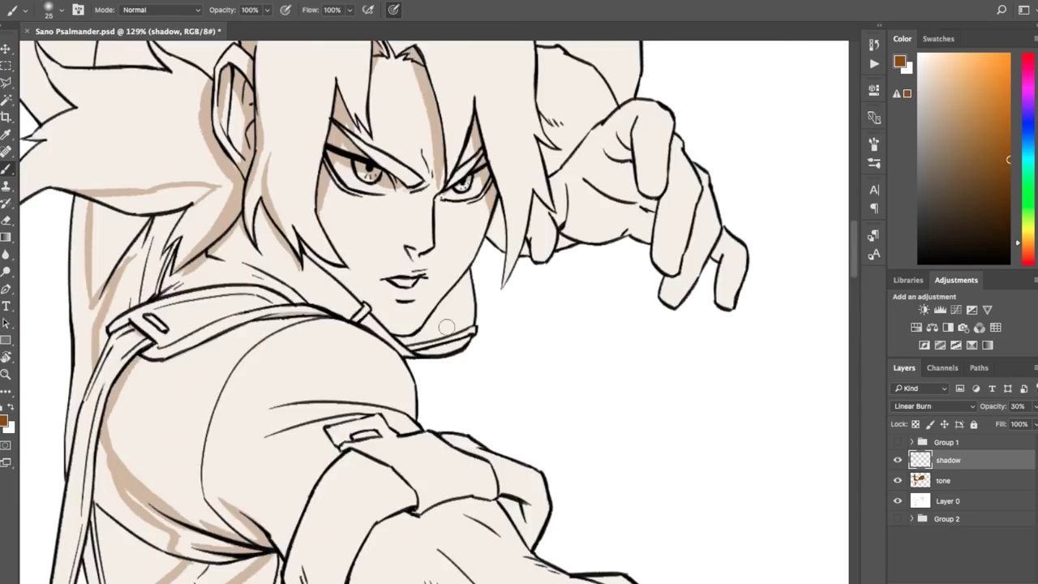
{"action": "scroll", "coordinate": [596, 145], "scroll_direction": "up", "scroll_amount": 4}
{"action": "scroll", "coordinate": [596, 145], "scroll_direction": "up", "scroll_amount": 2}
{"action": "left_click_drag", "start_coordinate": [154, 129], "coordinate": [311, 320]}
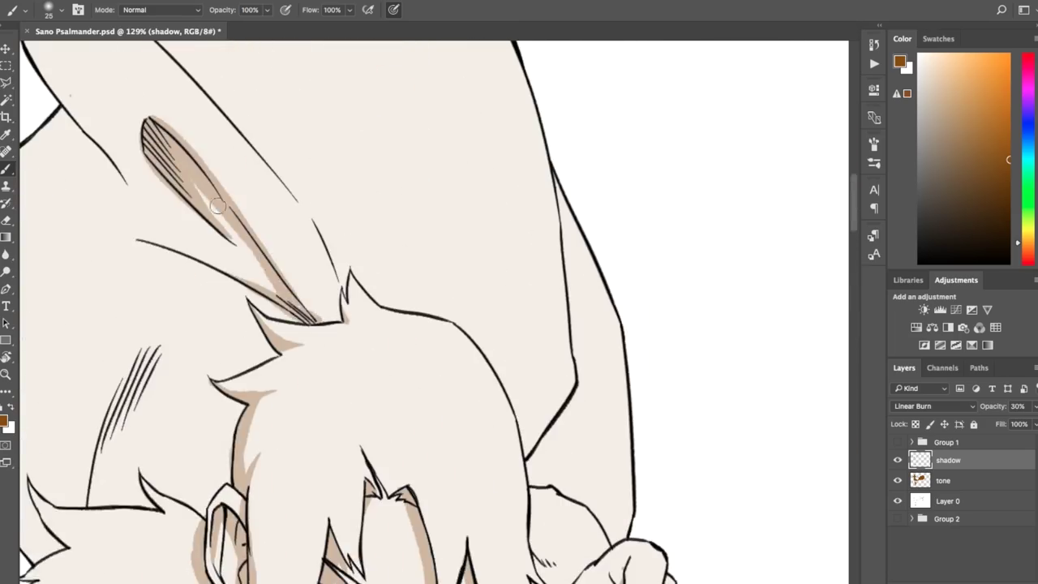
{"action": "scroll", "coordinate": [312, 317], "scroll_direction": "left", "scroll_amount": 2}
{"action": "left_click_drag", "start_coordinate": [236, 391], "coordinate": [174, 491]}
Paint brown shadows on the rolled sleeve, the outstretched forearm and the jacket folds
{"action": "scroll", "coordinate": [133, 197], "scroll_direction": "down", "scroll_amount": 12}
{"action": "left_click_drag", "start_coordinate": [364, 277], "coordinate": [382, 294]}
{"action": "mouse_move", "coordinate": [387, 265]}
{"action": "left_mouse_down"}
{"action": "mouse_move", "coordinate": [364, 167]}
{"action": "mouse_move", "coordinate": [513, 166]}
{"action": "left_mouse_up"}
{"action": "left_click_drag", "start_coordinate": [422, 213], "coordinate": [459, 213]}
{"action": "scroll", "coordinate": [468, 221], "scroll_direction": "right", "scroll_amount": 2}
{"action": "left_click_drag", "start_coordinate": [401, 316], "coordinate": [447, 344]}
{"action": "left_click_drag", "start_coordinate": [438, 237], "coordinate": [465, 272]}
{"action": "mouse_move", "coordinate": [283, 243]}
{"action": "left_mouse_down"}
{"action": "mouse_move", "coordinate": [334, 246]}
{"action": "mouse_move", "coordinate": [349, 264]}
{"action": "left_mouse_up"}
Add brown shadow strokes along the underside of the studded glove on the outstretched arm
{"action": "scroll", "coordinate": [400, 357], "scroll_direction": "up", "scroll_amount": 3}
{"action": "scroll", "coordinate": [270, 245], "scroll_direction": "up", "scroll_amount": 4}
{"action": "scroll", "coordinate": [271, 245], "scroll_direction": "down", "scroll_amount": 11}
{"action": "scroll", "coordinate": [271, 246], "scroll_direction": "right", "scroll_amount": 9}
{"action": "left_click_drag", "start_coordinate": [283, 369], "coordinate": [151, 359]}
{"action": "left_click_drag", "start_coordinate": [153, 373], "coordinate": [150, 401]}
{"action": "scroll", "coordinate": [204, 338], "scroll_direction": "right", "scroll_amount": 5}
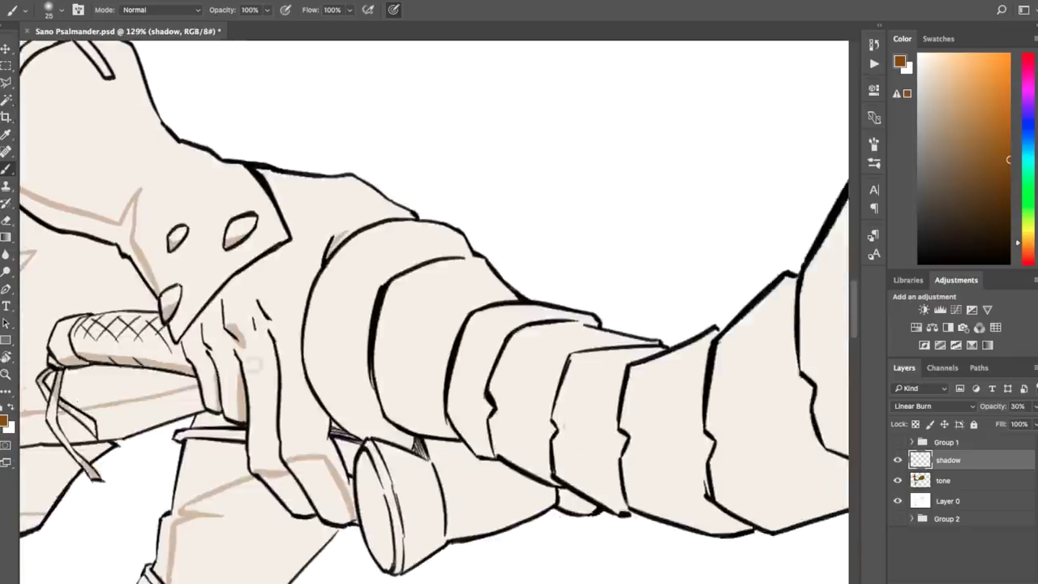
Shade the gripping hand, the rings of the giant brush's hilt and its flared end
{"action": "left_click_drag", "start_coordinate": [129, 329], "coordinate": [198, 312]}
{"action": "left_click_drag", "start_coordinate": [341, 442], "coordinate": [405, 454]}
{"action": "left_click_drag", "start_coordinate": [317, 234], "coordinate": [401, 307]}
{"action": "left_click_drag", "start_coordinate": [312, 365], "coordinate": [371, 412]}
{"action": "left_click_drag", "start_coordinate": [263, 414], "coordinate": [312, 426]}
{"action": "left_click_drag", "start_coordinate": [389, 426], "coordinate": [423, 450]}
{"action": "left_click_drag", "start_coordinate": [444, 471], "coordinate": [504, 499]}
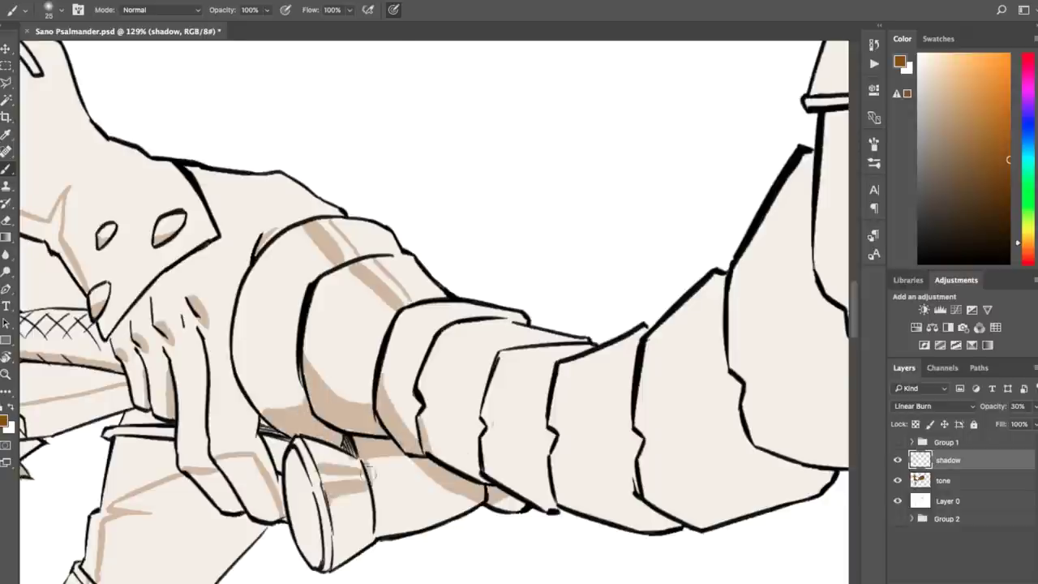
Paint shadow edges along the lower handle segments and the underside of the giant brush head
{"action": "scroll", "coordinate": [491, 423], "scroll_direction": "down", "scroll_amount": 5}
{"action": "scroll", "coordinate": [339, 367], "scroll_direction": "right", "scroll_amount": 6}
{"action": "scroll", "coordinate": [669, 393], "scroll_direction": "right", "scroll_amount": 12}
{"action": "scroll", "coordinate": [669, 393], "scroll_direction": "up", "scroll_amount": 8}
{"action": "left_click_drag", "start_coordinate": [344, 531], "coordinate": [531, 474]}
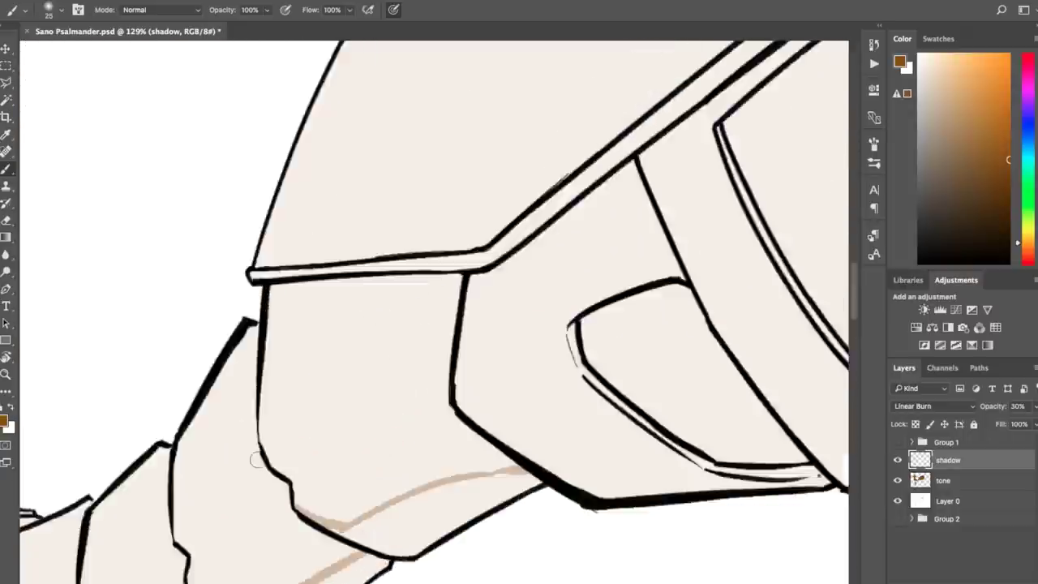
{"action": "scroll", "coordinate": [438, 284], "scroll_direction": "right", "scroll_amount": 9}
{"action": "left_click_drag", "start_coordinate": [393, 446], "coordinate": [514, 418]}
{"action": "scroll", "coordinate": [438, 288], "scroll_direction": "down", "scroll_amount": 5}
{"action": "mouse_move", "coordinate": [450, 378]}
{"action": "left_mouse_down"}
{"action": "mouse_move", "coordinate": [628, 415]}
{"action": "mouse_move", "coordinate": [668, 410]}
{"action": "left_mouse_up"}
Paint brown shadow streaks on the brush head's housing and shade around its raised discs
{"action": "scroll", "coordinate": [705, 417], "scroll_direction": "up", "scroll_amount": 5}
{"action": "left_click_drag", "start_coordinate": [303, 128], "coordinate": [70, 443]}
{"action": "left_click_drag", "start_coordinate": [260, 183], "coordinate": [116, 443]}
{"action": "left_click_drag", "start_coordinate": [200, 287], "coordinate": [127, 443]}
{"action": "left_click_drag", "start_coordinate": [188, 321], "coordinate": [139, 429]}
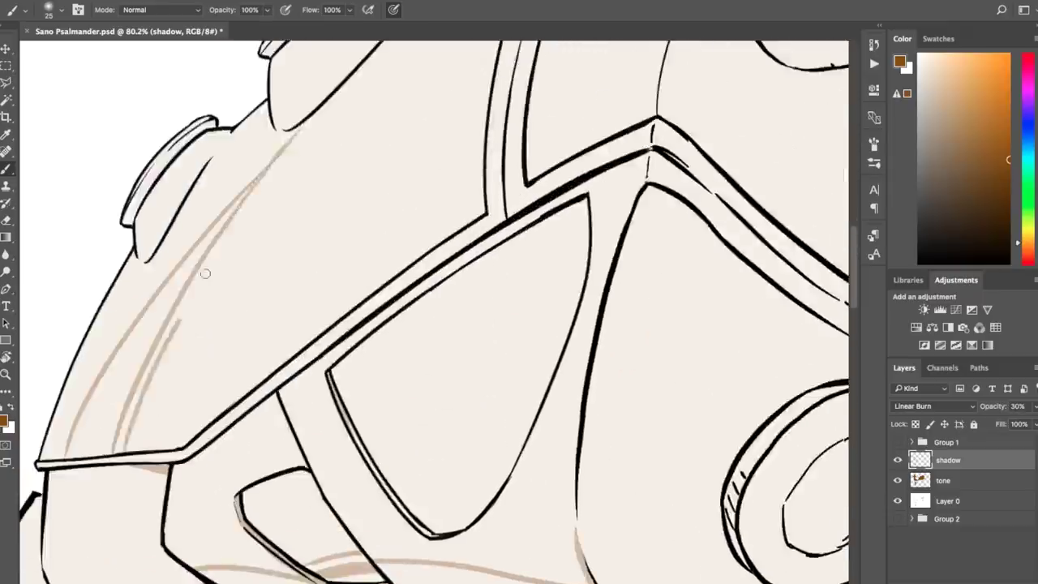
{"action": "scroll", "coordinate": [139, 429], "scroll_direction": "up", "scroll_amount": 6}
{"action": "left_click_drag", "start_coordinate": [274, 264], "coordinate": [282, 167]}
{"action": "left_click_drag", "start_coordinate": [237, 197], "coordinate": [289, 149]}
{"action": "scroll", "coordinate": [442, 251], "scroll_direction": "down", "scroll_amount": 7}
{"action": "scroll", "coordinate": [442, 251], "scroll_direction": "right", "scroll_amount": 8}
{"action": "left_click_drag", "start_coordinate": [375, 370], "coordinate": [410, 465]}
Add a brown shadow patch to the front flap of the character's jacket
{"action": "scroll", "coordinate": [538, 287], "scroll_direction": "left", "scroll_amount": 20}
{"action": "scroll", "coordinate": [537, 287], "scroll_direction": "down", "scroll_amount": 4}
{"action": "scroll", "coordinate": [537, 287], "scroll_direction": "up", "scroll_amount": 5}
{"action": "left_click_drag", "start_coordinate": [332, 422], "coordinate": [338, 467]}
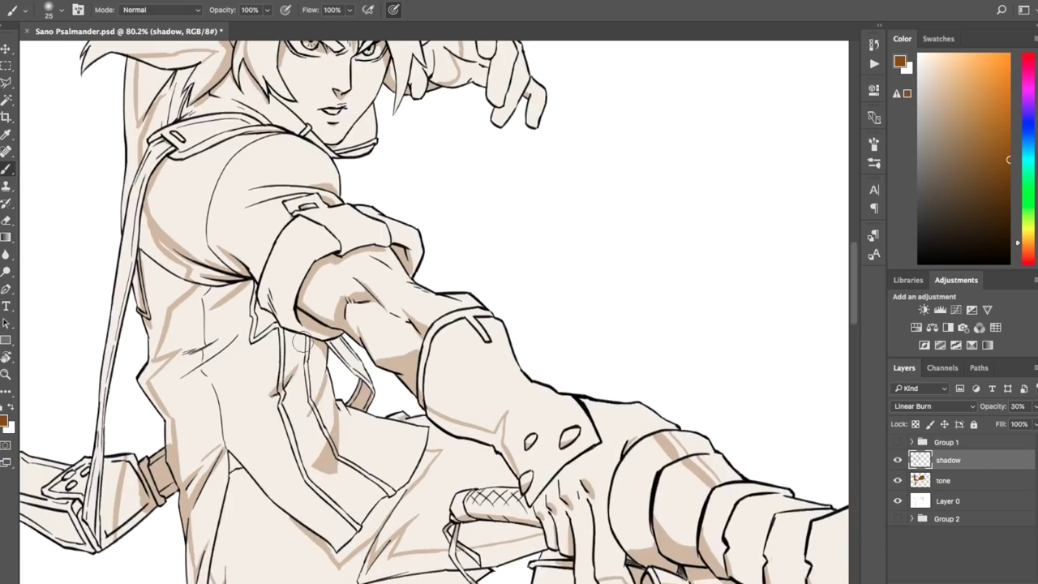
Select the outlined shadow areas with the Magic Wand, fill them with brown on the shadow layer, and deselect
{"action": "scroll", "coordinate": [298, 381], "scroll_direction": "up", "scroll_amount": 5}
{"action": "key", "text": "w"}
{"action": "left_click", "coordinate": [119, 259], "text": "shift"}
{"action": "left_click", "coordinate": [82, 370], "text": "shift"}
{"action": "scroll", "coordinate": [86, 238], "scroll_direction": "down", "scroll_amount": 10}
{"action": "left_click", "coordinate": [86, 238], "text": "shift"}
{"action": "scroll", "coordinate": [560, 260], "scroll_direction": "right", "scroll_amount": 10}
{"action": "scroll", "coordinate": [561, 260], "scroll_direction": "up", "scroll_amount": 5}
{"action": "scroll", "coordinate": [852, 265], "scroll_direction": "left", "scroll_amount": 12}
{"action": "scroll", "coordinate": [852, 264], "scroll_direction": "down", "scroll_amount": 10}
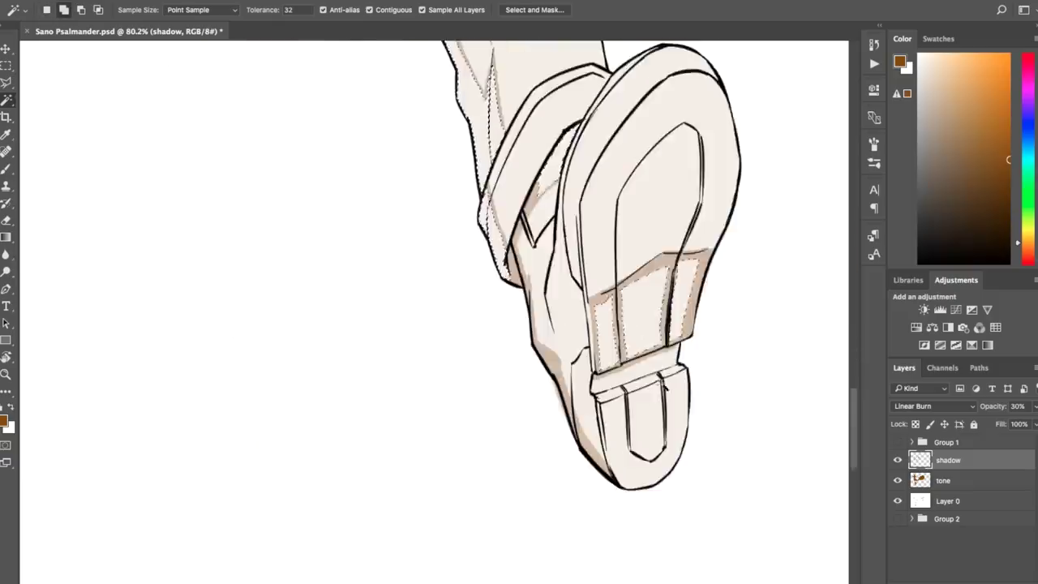
{"action": "scroll", "coordinate": [855, 236], "scroll_direction": "up", "scroll_amount": 12}
{"action": "scroll", "coordinate": [855, 236], "scroll_direction": "down", "scroll_amount": 12}
{"action": "scroll", "coordinate": [855, 236], "scroll_direction": "right", "scroll_amount": 10}
{"action": "scroll", "coordinate": [434, 312], "scroll_direction": "up", "scroll_amount": 10}
{"action": "scroll", "coordinate": [434, 312], "scroll_direction": "down", "scroll_amount": 5}
{"action": "scroll", "coordinate": [308, 130], "scroll_direction": "left", "scroll_amount": 6}
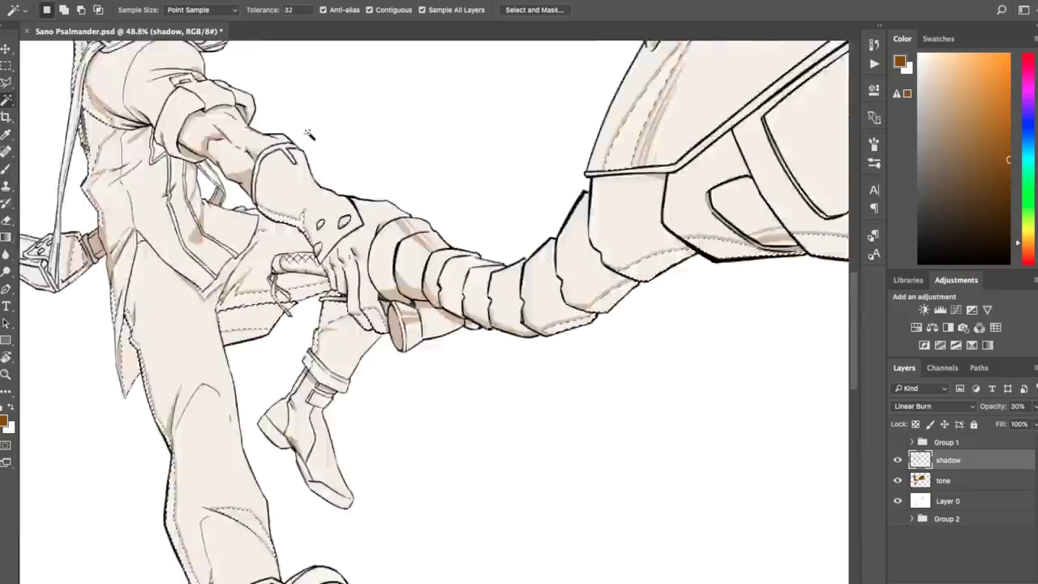
{"action": "key", "text": "alt+BackSpace"}
{"action": "key", "text": "super+d"}
Touch up the shadow layer with one more brown brush stroke
{"action": "scroll", "coordinate": [310, 132], "scroll_direction": "down", "scroll_amount": 4}
{"action": "key", "text": "b"}
{"action": "scroll", "coordinate": [375, 317], "scroll_direction": "up", "scroll_amount": 10}
{"action": "left_click_drag", "start_coordinate": [209, 230], "coordinate": [256, 190]}
{"action": "scroll", "coordinate": [283, 260], "scroll_direction": "up", "scroll_amount": 2}
{"action": "scroll", "coordinate": [283, 259], "scroll_direction": "down", "scroll_amount": 12}
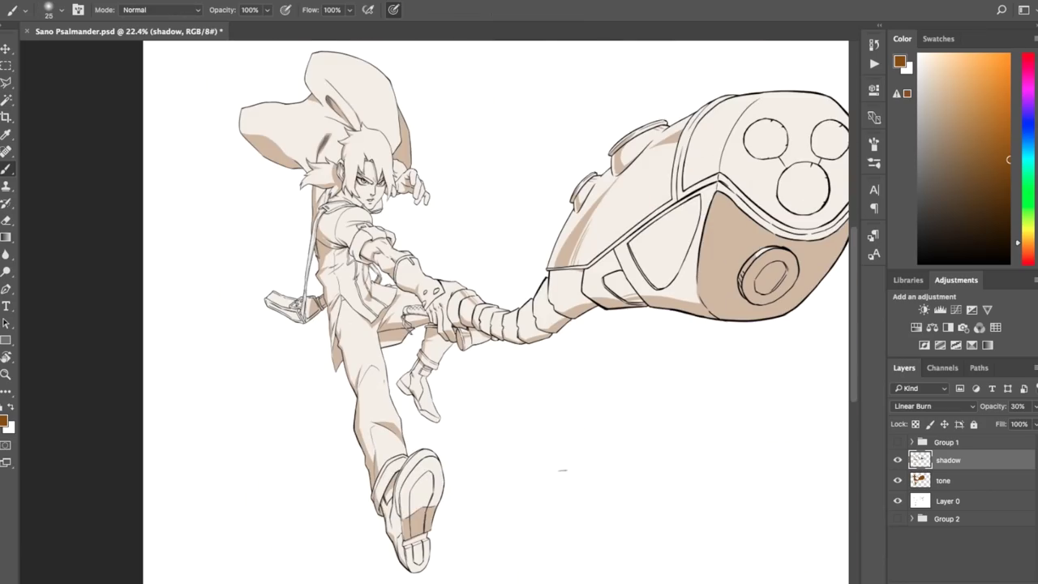
Create a layer named "light" with a Color Dodge blend mode and choose a pale blue
{"action": "key", "text": "super+shift+alt+n"}
{"action": "type", "text": "light"}
{"action": "left_click", "coordinate": [940, 53]}
{"action": "left_click", "coordinate": [933, 406]}
Brush pale blue highlights on the giant brush's handle and housing, and outline the lit area of its head
{"action": "scroll", "coordinate": [633, 163], "scroll_direction": "up", "scroll_amount": 10}
{"action": "left_click_drag", "start_coordinate": [478, 331], "coordinate": [445, 303]}
{"action": "left_click_drag", "start_coordinate": [530, 373], "coordinate": [357, 450]}
{"action": "mouse_move", "coordinate": [539, 284]}
{"action": "left_mouse_down"}
{"action": "mouse_move", "coordinate": [558, 337]}
{"action": "mouse_move", "coordinate": [381, 426]}
{"action": "left_mouse_up"}
{"action": "scroll", "coordinate": [405, 252], "scroll_direction": "right", "scroll_amount": 10}
{"action": "mouse_move", "coordinate": [457, 463]}
{"action": "left_mouse_down"}
{"action": "mouse_move", "coordinate": [354, 394]}
{"action": "mouse_move", "coordinate": [530, 510]}
{"action": "left_mouse_up"}
{"action": "left_click_drag", "start_coordinate": [347, 247], "coordinate": [531, 135]}
{"action": "mouse_move", "coordinate": [302, 370]}
{"action": "left_mouse_down"}
{"action": "mouse_move", "coordinate": [504, 531]}
{"action": "mouse_move", "coordinate": [681, 197]}
{"action": "mouse_move", "coordinate": [532, 134]}
{"action": "left_mouse_up"}
Select the front face of the brush head with the Magic Wand and fill it with pale blue
{"action": "key", "text": "w"}
{"action": "left_click", "coordinate": [535, 195]}
{"action": "left_click", "coordinate": [267, 2]}
{"action": "left_click", "coordinate": [424, 178]}
{"action": "key", "text": "alt+BackSpace"}
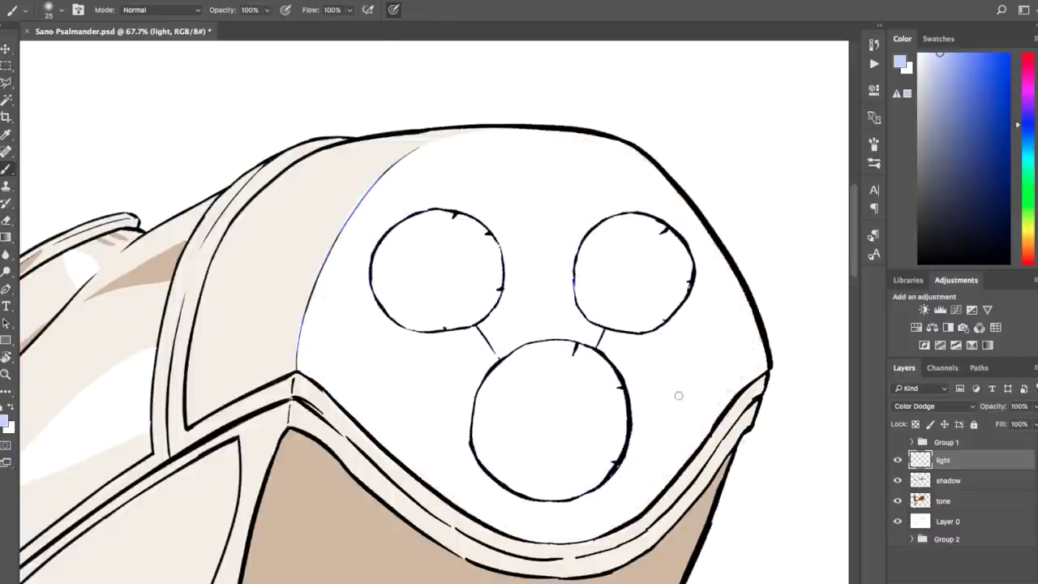
Brush further pale blue highlights onto the illustration on the light layer, including the character's hair and collar edge
{"action": "scroll", "coordinate": [682, 241], "scroll_direction": "down", "scroll_amount": 10}
{"action": "mouse_move", "coordinate": [598, 139]}
{"action": "left_mouse_down"}
{"action": "mouse_move", "coordinate": [557, 209]}
{"action": "mouse_move", "coordinate": [507, 247]}
{"action": "left_mouse_up"}
{"action": "left_click_drag", "start_coordinate": [500, 247], "coordinate": [451, 267]}
{"action": "left_click_drag", "start_coordinate": [466, 257], "coordinate": [417, 262]}
{"action": "mouse_move", "coordinate": [368, 222]}
{"action": "left_mouse_down"}
{"action": "mouse_move", "coordinate": [598, 385]}
{"action": "mouse_move", "coordinate": [684, 345]}
{"action": "left_mouse_up"}
{"action": "mouse_move", "coordinate": [674, 231]}
{"action": "left_mouse_down"}
{"action": "mouse_move", "coordinate": [660, 125]}
{"action": "mouse_move", "coordinate": [771, 121]}
{"action": "left_mouse_up"}
{"action": "left_click_drag", "start_coordinate": [679, 162], "coordinate": [718, 211]}
{"action": "left_click_drag", "start_coordinate": [446, 127], "coordinate": [392, 222]}
{"action": "mouse_move", "coordinate": [376, 155]}
{"action": "left_mouse_down"}
{"action": "mouse_move", "coordinate": [449, 231]}
{"action": "mouse_move", "coordinate": [459, 274]}
{"action": "left_mouse_up"}
{"action": "left_click_drag", "start_coordinate": [354, 128], "coordinate": [398, 188]}
{"action": "left_click_drag", "start_coordinate": [420, 258], "coordinate": [408, 303]}
{"action": "scroll", "coordinate": [770, 310], "scroll_direction": "down", "scroll_amount": 15}
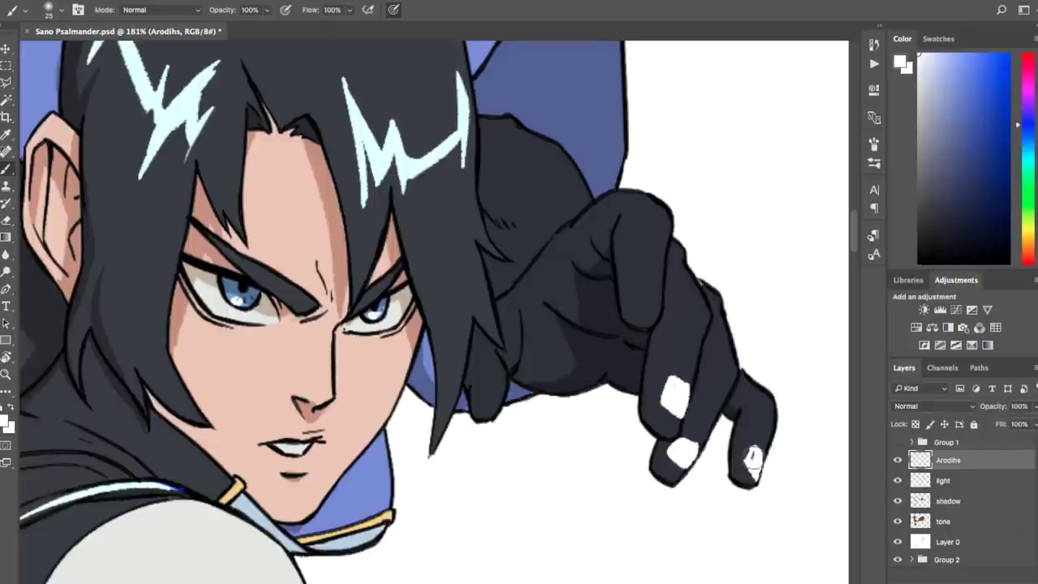
Paint solid white spots on the finger segments, knuckles and upper edge of the dark gloved hand on the Arodihs layer
{"action": "key", "text": "bracketleft"}
{"action": "key", "text": "bracketleft"}
{"action": "key", "text": "bracketleft"}
{"action": "key", "text": "bracketleft"}
{"action": "mouse_move", "coordinate": [632, 298]}
{"action": "left_mouse_down"}
{"action": "mouse_move", "coordinate": [648, 303]}
{"action": "mouse_move", "coordinate": [647, 277]}
{"action": "left_mouse_up"}
{"action": "left_click_drag", "start_coordinate": [631, 198], "coordinate": [656, 207]}
{"action": "left_click_drag", "start_coordinate": [694, 302], "coordinate": [709, 318]}
{"action": "left_click_drag", "start_coordinate": [762, 393], "coordinate": [769, 410]}
{"action": "left_click_drag", "start_coordinate": [557, 232], "coordinate": [570, 222]}
{"action": "left_click_drag", "start_coordinate": [480, 114], "coordinate": [511, 121]}
Lower the opacity of the light layer to soften the pale highlights
{"action": "scroll", "coordinate": [482, 379], "scroll_direction": "down", "scroll_amount": 8}
{"action": "left_click", "coordinate": [949, 480]}
{"action": "left_click_drag", "start_coordinate": [994, 406], "coordinate": [969, 405]}
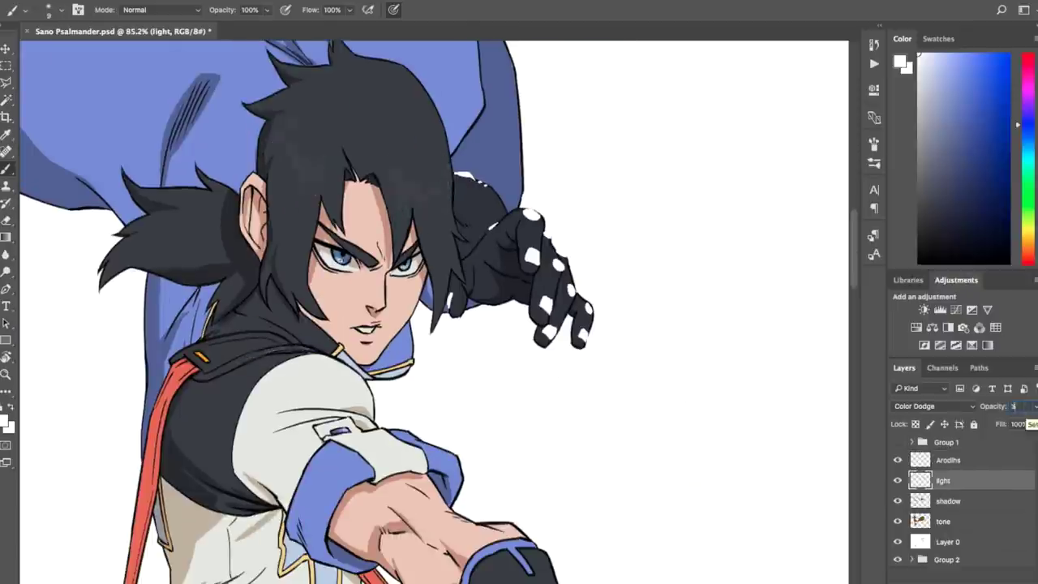
Add an Outer Glow effect to the Arodihs layer
{"action": "left_click", "coordinate": [973, 461]}
{"action": "double_click", "coordinate": [973, 461]}
{"action": "left_click", "coordinate": [1026, 262]}
Dab small white glints onto the character's hair on a new layer directly below the Arodihs layer
{"action": "left_click", "coordinate": [394, 74]}
{"action": "left_click_drag", "start_coordinate": [426, 102], "coordinate": [429, 111]}
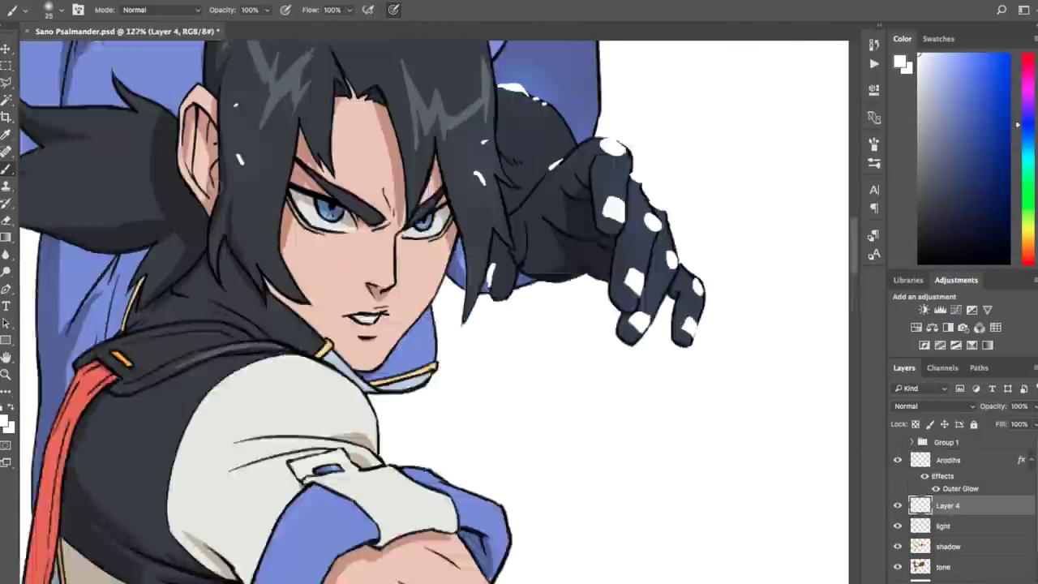
{"action": "scroll", "coordinate": [418, 312], "scroll_direction": "down", "scroll_amount": 6}
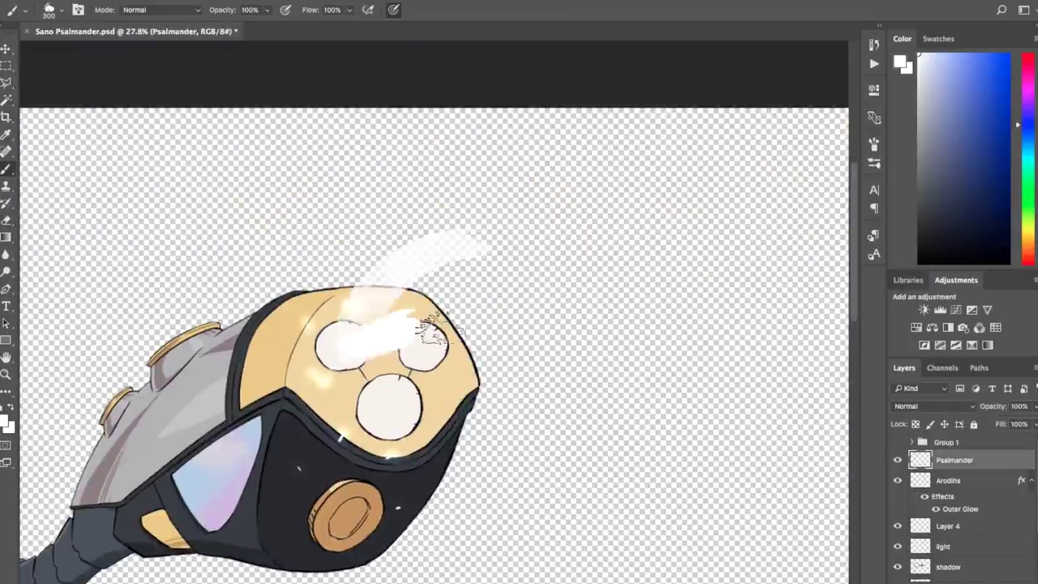
Brush sweeping white strokes out from the giant brush's head on the Psalmander layer to form flowing, flame-like bristles
{"action": "left_click_drag", "start_coordinate": [438, 328], "coordinate": [431, 426]}
{"action": "left_click_drag", "start_coordinate": [438, 373], "coordinate": [799, 202]}
{"action": "key", "text": "["}
{"action": "key", "text": "["}
{"action": "key", "text": "["}
{"action": "key", "text": "["}
{"action": "key", "text": "["}
{"action": "key", "text": "["}
{"action": "key", "text": "["}
{"action": "left_click_drag", "start_coordinate": [335, 408], "coordinate": [438, 487]}
{"action": "left_click_drag", "start_coordinate": [478, 276], "coordinate": [673, 137]}
{"action": "left_click_drag", "start_coordinate": [361, 274], "coordinate": [551, 162]}
Fill the inside of the white bristles with overlapping strokes of violet, indigo, light blue and pale blue
{"action": "left_click", "coordinate": [938, 68]}
{"action": "left_click_drag", "start_coordinate": [384, 372], "coordinate": [403, 353]}
{"action": "left_click_drag", "start_coordinate": [381, 313], "coordinate": [511, 316]}
{"action": "left_click", "coordinate": [1026, 106]}
{"action": "left_click_drag", "start_coordinate": [454, 409], "coordinate": [560, 374]}
{"action": "left_click", "coordinate": [1027, 125]}
{"action": "left_click_drag", "start_coordinate": [608, 316], "coordinate": [450, 364]}
{"action": "left_click_drag", "start_coordinate": [381, 292], "coordinate": [365, 348]}
{"action": "left_click", "coordinate": [1027, 142]}
{"action": "left_click_drag", "start_coordinate": [588, 299], "coordinate": [373, 350]}
{"action": "left_click_drag", "start_coordinate": [616, 332], "coordinate": [406, 454]}
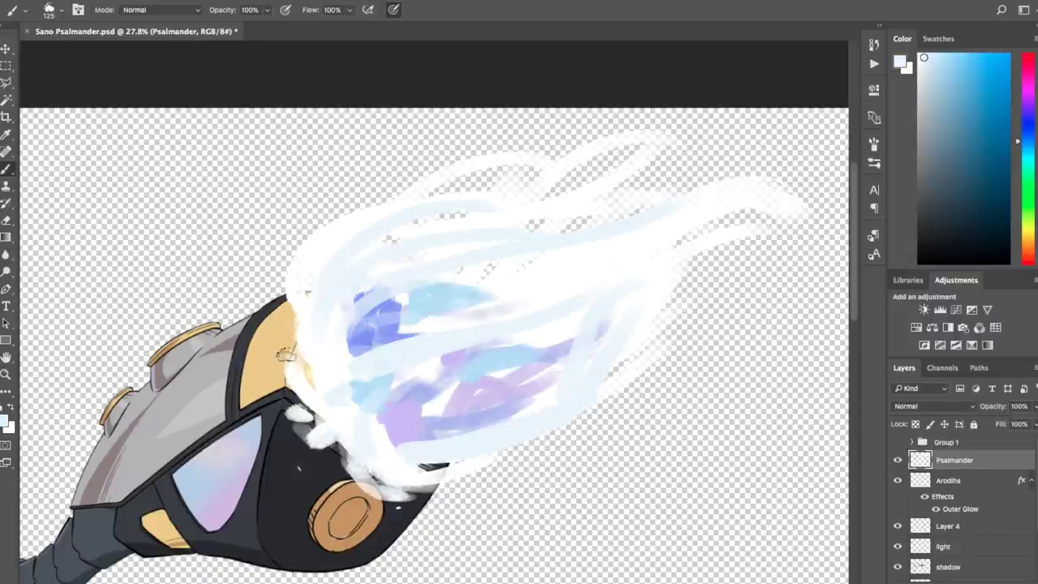
{"action": "left_click_drag", "start_coordinate": [632, 237], "coordinate": [758, 199]}
{"action": "left_click_drag", "start_coordinate": [494, 297], "coordinate": [552, 313]}
Brush greyish lavender shading strokes along the flow of the bristles, switching to a finer brush for the upper strands
{"action": "left_click", "coordinate": [1026, 124]}
{"action": "left_click", "coordinate": [924, 77]}
{"action": "left_click_drag", "start_coordinate": [438, 478], "coordinate": [538, 459]}
{"action": "key", "text": "["}
{"action": "key", "text": "["}
{"action": "key", "text": "["}
{"action": "key", "text": "["}
{"action": "key", "text": "["}
{"action": "key", "text": "["}
{"action": "key", "text": "["}
{"action": "left_click_drag", "start_coordinate": [584, 247], "coordinate": [381, 288]}
Draw thin white strands through the middle and lower edge of the glowing bristles
{"action": "left_click", "coordinate": [918, 54]}
{"action": "left_click_drag", "start_coordinate": [406, 333], "coordinate": [576, 284]}
{"action": "left_click_drag", "start_coordinate": [450, 450], "coordinate": [640, 438]}
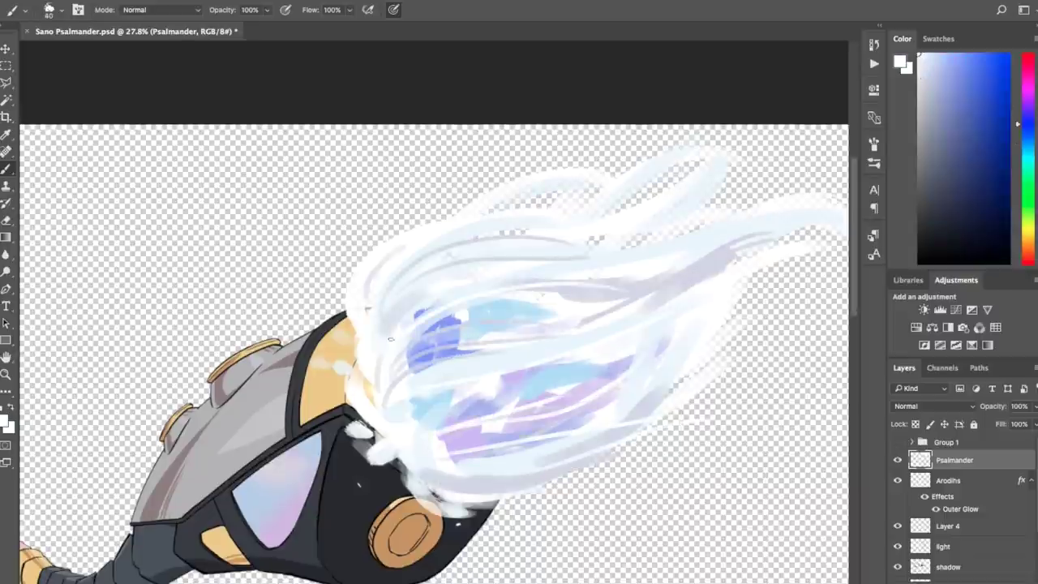
{"action": "left_click_drag", "start_coordinate": [535, 482], "coordinate": [616, 429]}
Enlarge the brush and sweep broad strokes back along the trailing ends of the bristles
{"action": "scroll", "coordinate": [687, 184], "scroll_direction": "down", "scroll_amount": 5}
{"action": "key", "text": "]"}
{"action": "key", "text": "]"}
{"action": "key", "text": "]"}
{"action": "key", "text": "]"}
{"action": "key", "text": "]"}
{"action": "key", "text": "]"}
{"action": "key", "text": "]"}
{"action": "key", "text": "]"}
{"action": "key", "text": "]"}
{"action": "key", "text": "]"}
{"action": "key", "text": "]"}
{"action": "key", "text": "]"}
{"action": "left_click_drag", "start_coordinate": [774, 207], "coordinate": [673, 255]}
{"action": "left_click_drag", "start_coordinate": [673, 317], "coordinate": [576, 361]}
Try a different brush preset for dabs of colour around the giant brush's head
{"action": "scroll", "coordinate": [973, 506], "scroll_direction": "down", "scroll_amount": 3}
{"action": "left_click", "coordinate": [954, 510]}
{"action": "scroll", "coordinate": [484, 403], "scroll_direction": "up", "scroll_amount": 8}
{"action": "left_click", "coordinate": [50, 10]}
{"action": "double_click", "coordinate": [90, 186]}
{"action": "scroll", "coordinate": [410, 294], "scroll_direction": "up", "scroll_amount": 4}
{"action": "left_click", "coordinate": [944, 93]}
{"action": "left_click", "coordinate": [295, 420]}
{"action": "left_click", "coordinate": [922, 58]}
{"action": "left_click", "coordinate": [294, 424]}
{"action": "left_click", "coordinate": [273, 434], "text": "alt"}
{"action": "key", "text": "["}
{"action": "key", "text": "["}
{"action": "key", "text": "["}
{"action": "key", "text": "["}
{"action": "key", "text": "["}
{"action": "key", "text": "["}
{"action": "key", "text": "["}
{"action": "key", "text": "["}
{"action": "key", "text": "["}
{"action": "key", "text": "["}
{"action": "key", "text": "["}
{"action": "left_click_drag", "start_coordinate": [294, 397], "coordinate": [316, 446]}
Undo the trial brush dabs and step back to an earlier state of the document
{"action": "key", "text": "super+alt+z"}
{"action": "key", "text": "super+alt+z"}
{"action": "key", "text": "super+alt+z"}
{"action": "key", "text": "super+alt+z"}
{"action": "key", "text": "super+alt+z"}
{"action": "key", "text": "super+alt+z"}
{"action": "left_click", "coordinate": [398, 1]}
{"action": "left_click", "coordinate": [412, 220]}
{"action": "left_click", "coordinate": [803, 79]}
{"action": "left_click", "coordinate": [803, 65]}
{"action": "left_click", "coordinate": [833, 40]}
Brush a few short strokes around the giant brush's head on the Psalmander layer
{"action": "scroll", "coordinate": [977, 494], "scroll_direction": "up", "scroll_amount": 3}
{"action": "left_click", "coordinate": [977, 453]}
{"action": "left_click_drag", "start_coordinate": [309, 347], "coordinate": [323, 360]}
{"action": "left_click_drag", "start_coordinate": [238, 387], "coordinate": [267, 412]}
{"action": "left_click_drag", "start_coordinate": [375, 229], "coordinate": [387, 246]}
{"action": "scroll", "coordinate": [977, 495], "scroll_direction": "down", "scroll_amount": 3}
{"action": "left_click", "coordinate": [965, 528]}
{"action": "scroll", "coordinate": [434, 312], "scroll_direction": "down", "scroll_amount": 6}
{"action": "scroll", "coordinate": [965, 494], "scroll_direction": "up", "scroll_amount": 3}
Create a layer named "lights" with a Color Dodge blend mode and choose a violet-blue to paint with
{"action": "left_click", "coordinate": [965, 460]}
{"action": "key", "text": "super+shift+alt+n"}
{"action": "double_click", "coordinate": [949, 479]}
{"action": "type", "text": "lights"}
{"action": "left_click", "coordinate": [947, 71]}
{"action": "left_click", "coordinate": [933, 405]}
{"action": "left_click", "coordinate": [909, 490]}
{"action": "left_click_drag", "start_coordinate": [584, 394], "coordinate": [476, 416]}
{"action": "key", "text": "Down"}
{"action": "key", "text": "Down"}
Brush a soft violet glow over the giant brush's housing with a larger, lower-opacity brush, sampling colours from the artwork
{"action": "key", "text": "bracketright"}
{"action": "key", "text": "bracketright"}
{"action": "key", "text": "bracketright"}
{"action": "left_click", "coordinate": [495, 422]}
{"action": "left_click_drag", "start_coordinate": [266, 10], "coordinate": [250, 26]}
{"action": "left_click", "coordinate": [688, 318], "text": "alt"}
{"action": "left_click_drag", "start_coordinate": [797, 174], "coordinate": [750, 180]}
{"action": "left_click", "coordinate": [479, 440], "text": "alt"}
{"action": "left_click", "coordinate": [479, 440]}
{"action": "mouse_move", "coordinate": [492, 419]}
{"action": "left_mouse_down"}
{"action": "mouse_move", "coordinate": [375, 457]}
{"action": "mouse_move", "coordinate": [391, 500]}
{"action": "left_mouse_up"}
{"action": "left_click", "coordinate": [378, 455], "text": "alt"}
{"action": "left_click_drag", "start_coordinate": [480, 454], "coordinate": [543, 454]}
Add smaller glow accents to the giant brush with a sampled colour and a smaller brush at 52% opacity
{"action": "left_click", "coordinate": [543, 454], "text": "alt"}
{"action": "key", "text": "bracketleft"}
{"action": "key", "text": "bracketleft"}
{"action": "key", "text": "bracketleft"}
{"action": "key", "text": "bracketleft"}
{"action": "key", "text": "bracketleft"}
{"action": "key", "text": "5"}
{"action": "key", "text": "2"}
{"action": "left_click", "coordinate": [334, 360]}
{"action": "left_click_drag", "start_coordinate": [325, 371], "coordinate": [420, 265]}
Group the Psalmander and lights layers, and group them together with the illustration layers below
{"action": "left_click", "coordinate": [982, 461], "text": "shift"}
{"action": "key", "text": "super+g"}
{"action": "left_click", "coordinate": [982, 557], "text": "shift"}
{"action": "key", "text": "super+g"}
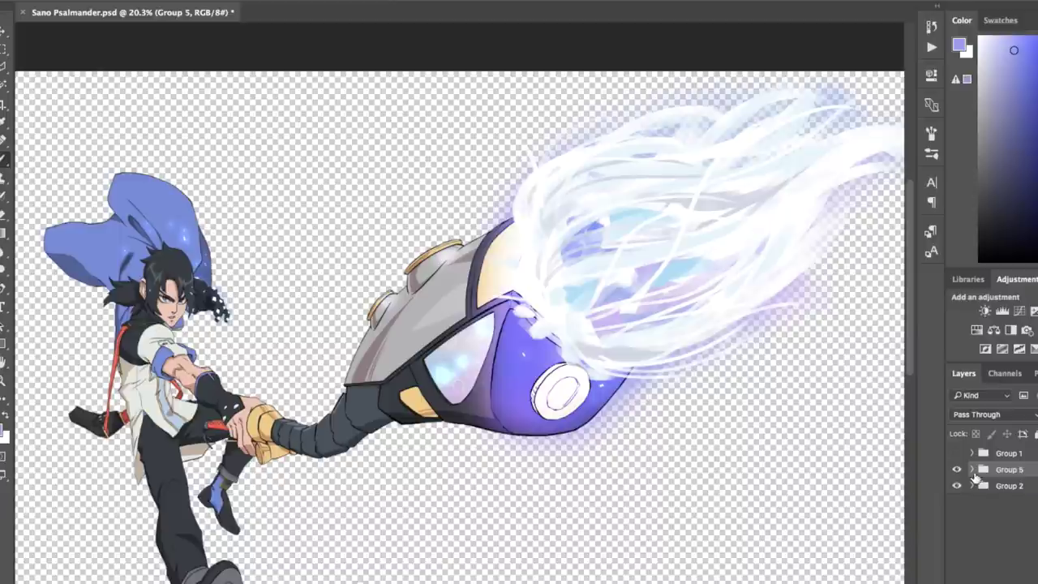
Expand the nested illustration groups and select the lights layer
{"action": "left_click", "coordinate": [971, 469]}
{"action": "left_click", "coordinate": [983, 484]}
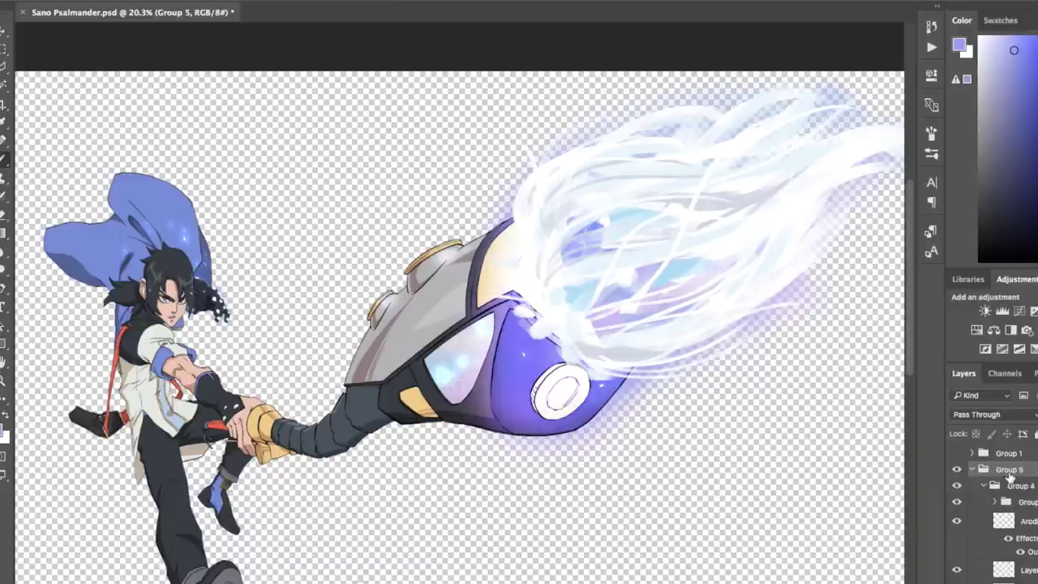
{"action": "left_click", "coordinate": [995, 501]}
{"action": "left_click", "coordinate": [1025, 541]}
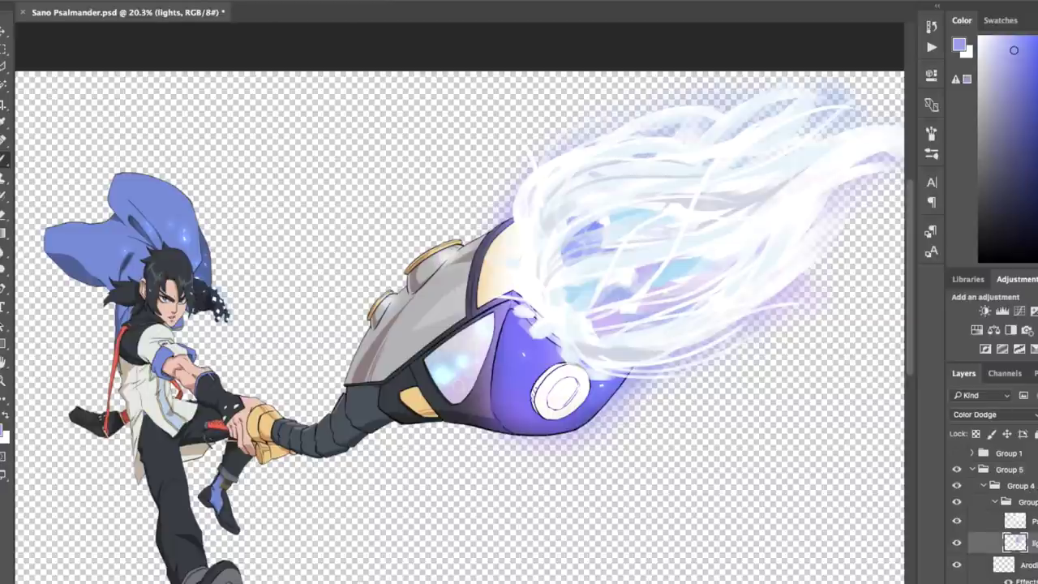
Try to brush a soft violet glow over the wielder's face and dotted hair tips with a larger brush
{"action": "key", "text": "]"}
{"action": "key", "text": "]"}
{"action": "key", "text": "]"}
{"action": "key", "text": "]"}
{"action": "key", "text": "]"}
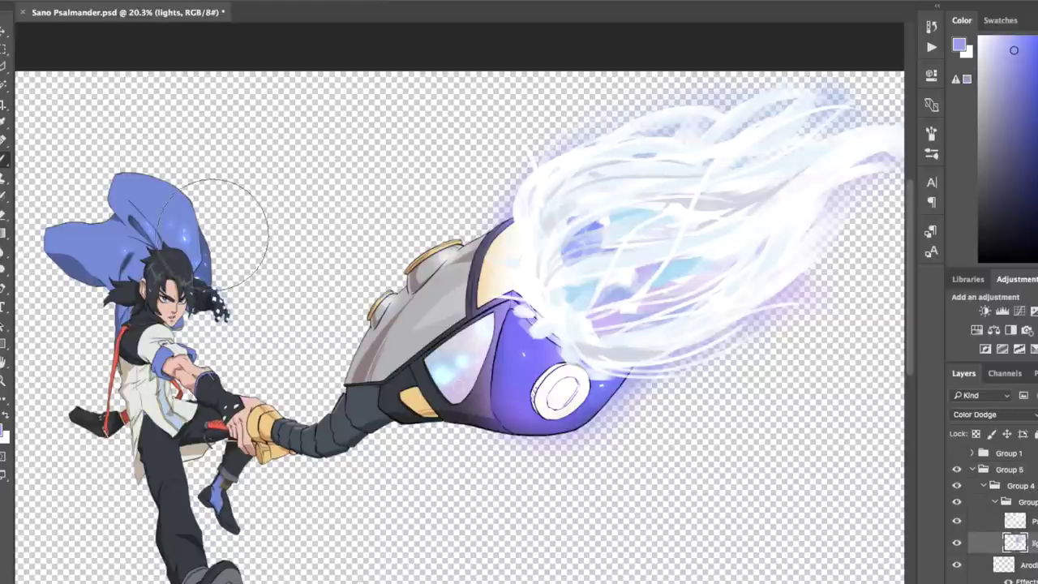
{"action": "scroll", "coordinate": [235, 229], "scroll_direction": "up", "scroll_amount": 3}
{"action": "scroll", "coordinate": [277, 220], "scroll_direction": "left", "scroll_amount": 2}
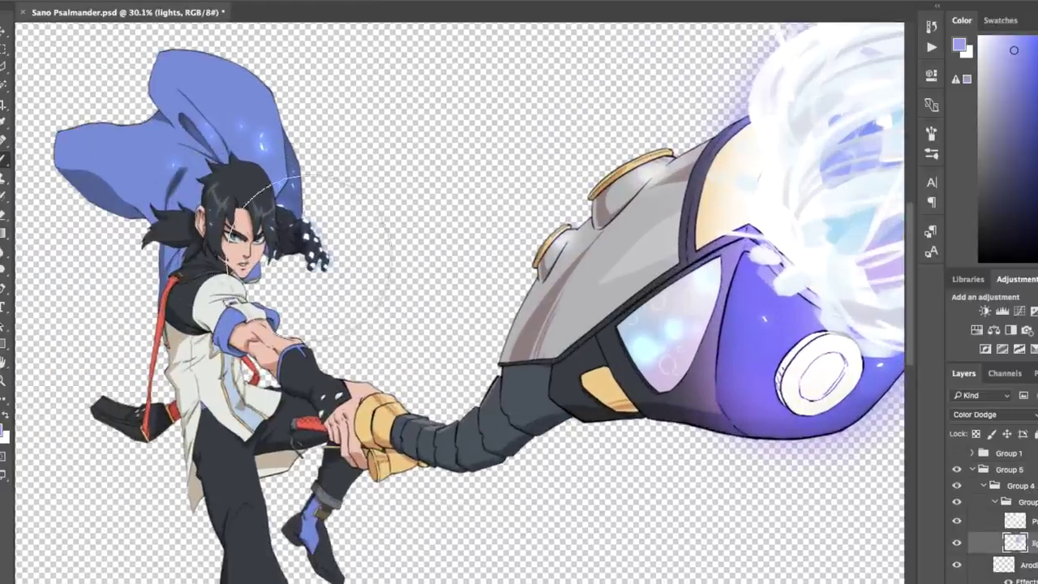
{"action": "left_click_drag", "start_coordinate": [314, 207], "coordinate": [284, 302]}
{"action": "key", "text": "ctrl+z"}
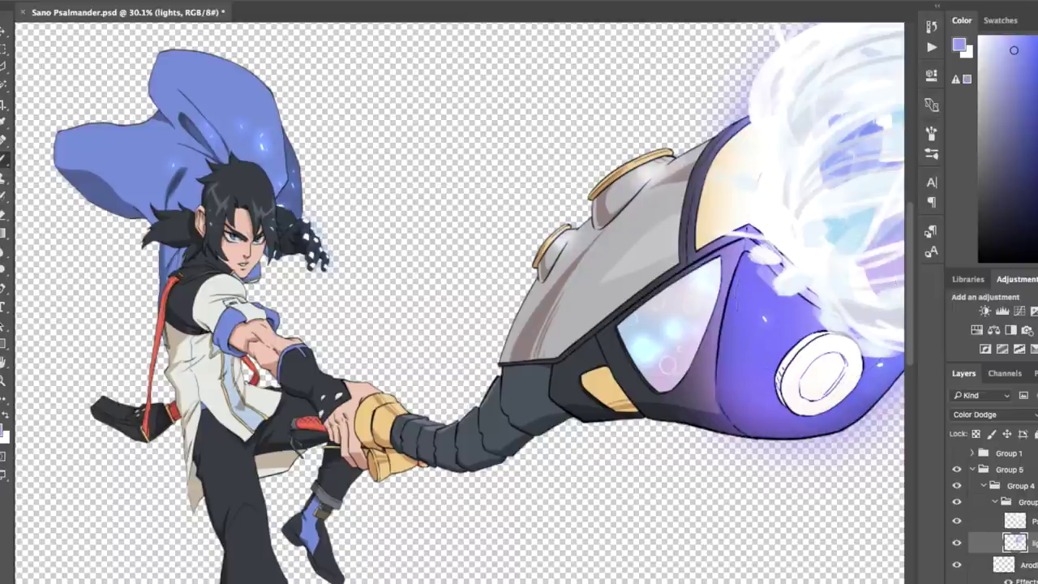
{"action": "scroll", "coordinate": [818, 304], "scroll_direction": "right", "scroll_amount": 3}
{"action": "scroll", "coordinate": [818, 304], "scroll_direction": "left", "scroll_amount": 1}
{"action": "scroll", "coordinate": [458, 303], "scroll_direction": "left", "scroll_amount": 2}
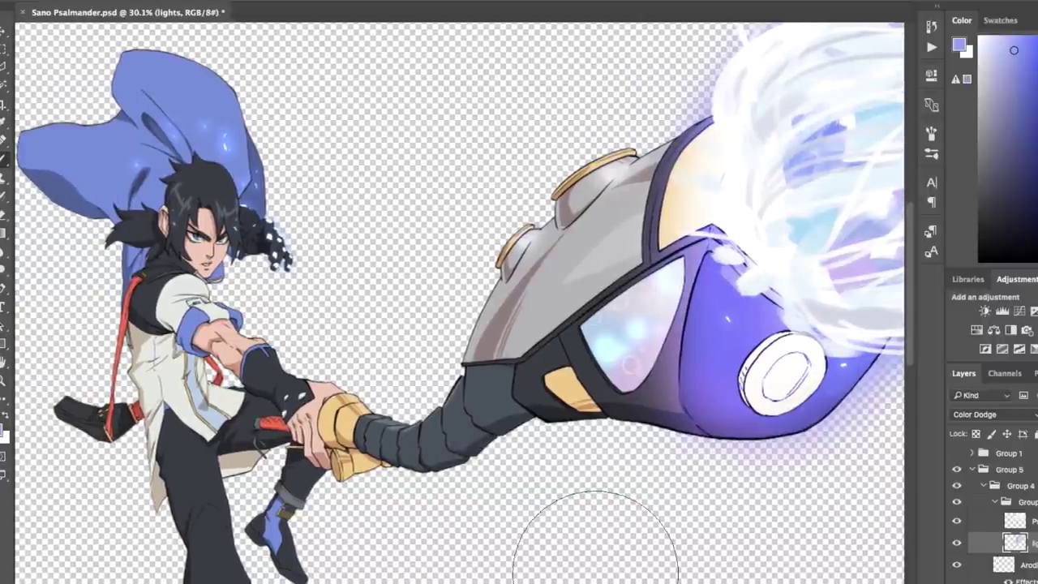
{"action": "scroll", "coordinate": [596, 531], "scroll_direction": "down", "scroll_amount": 4}
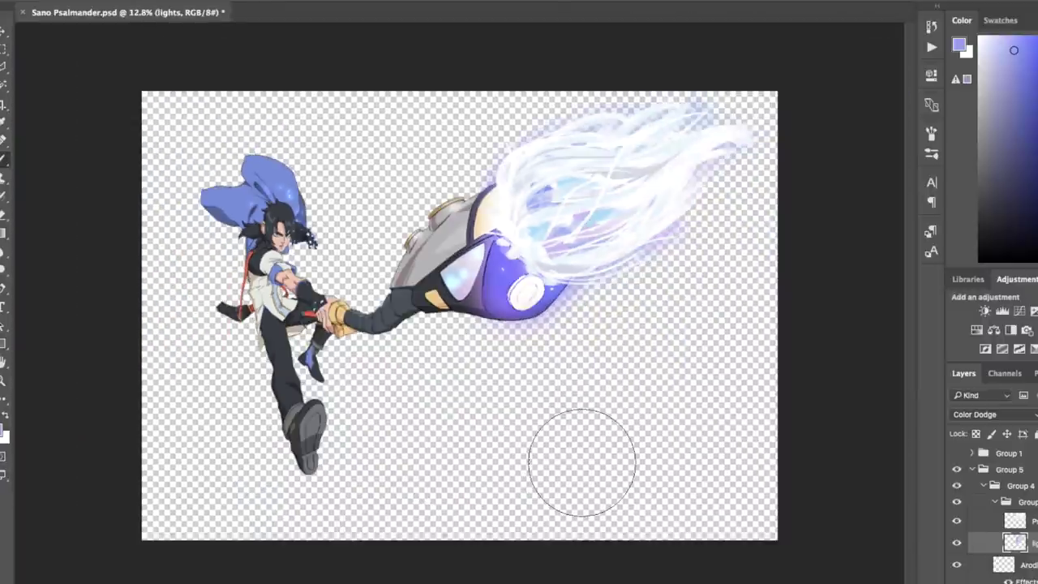
{"action": "scroll", "coordinate": [567, 463], "scroll_direction": "up", "scroll_amount": 3}
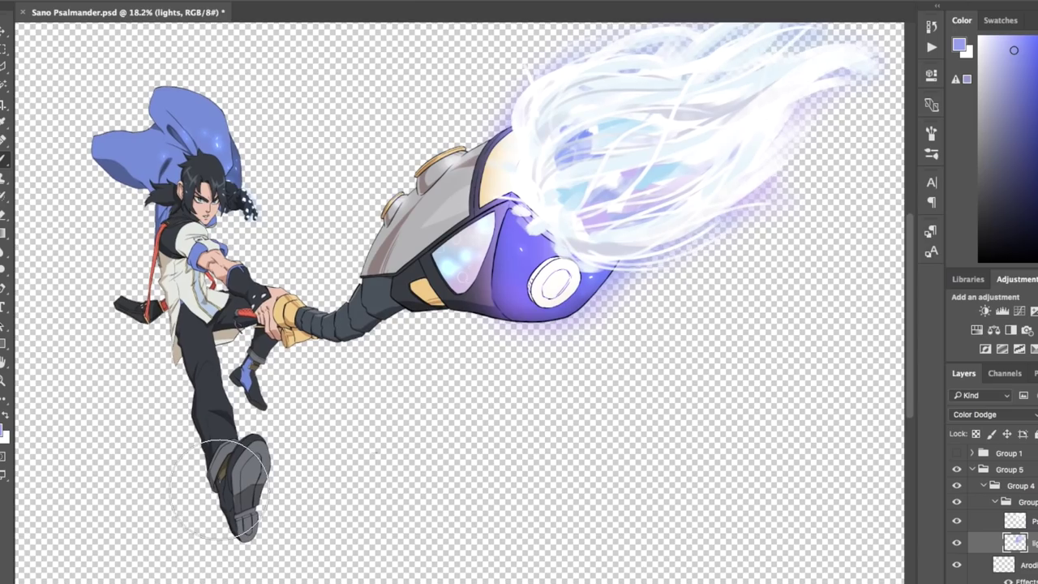
{"action": "scroll", "coordinate": [211, 487], "scroll_direction": "up", "scroll_amount": 5}
{"action": "scroll", "coordinate": [219, 487], "scroll_direction": "down", "scroll_amount": 5}
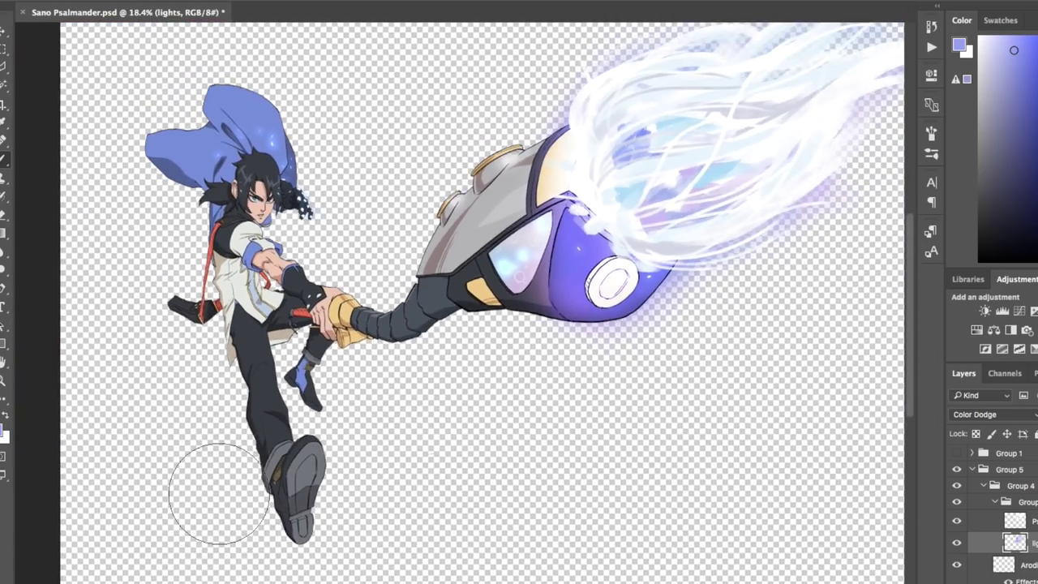
Collapse the group holding the lights layer and select the Arodihs layer with white as the painting colour
{"action": "left_click", "coordinate": [1011, 509]}
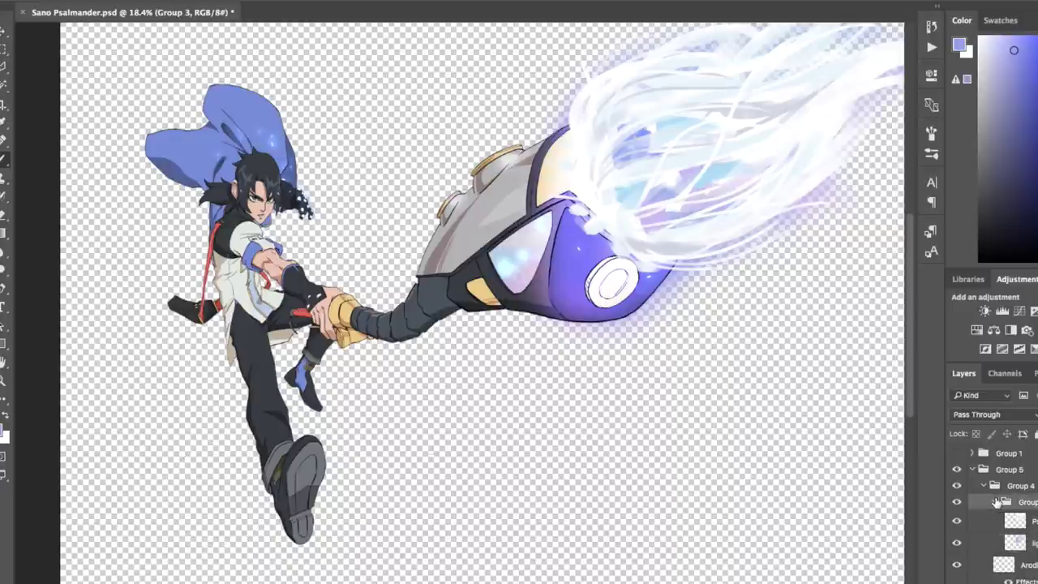
{"action": "left_click", "coordinate": [994, 502]}
{"action": "left_click", "coordinate": [1018, 522]}
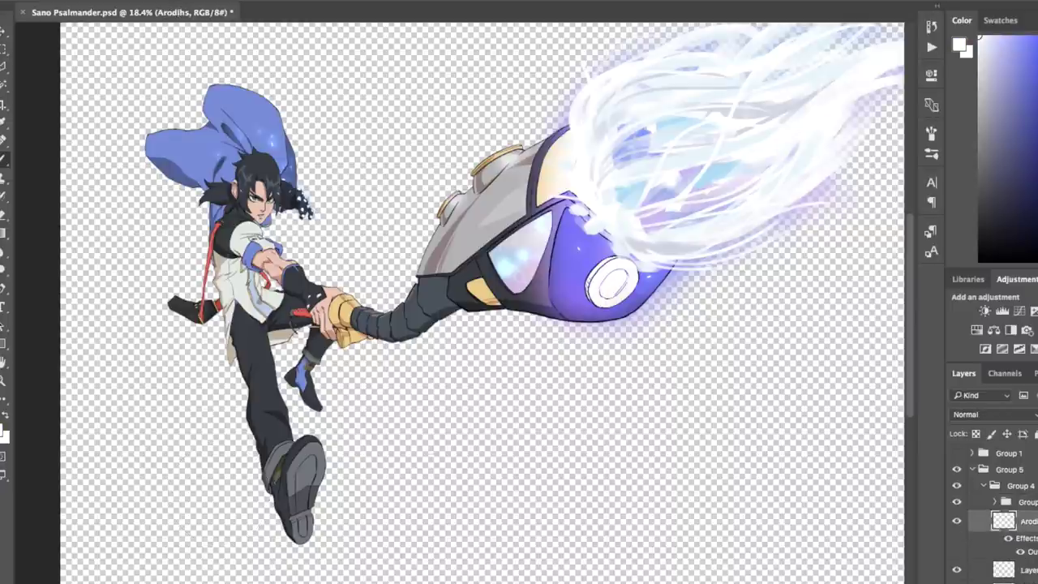
{"action": "left_click", "coordinate": [16, 3]}
{"action": "scroll", "coordinate": [83, 164], "scroll_direction": "up", "scroll_amount": 5}
{"action": "left_click", "coordinate": [81, 169]}
{"action": "key", "text": "Return"}
{"action": "scroll", "coordinate": [461, 314], "scroll_direction": "up", "scroll_amount": 6}
{"action": "scroll", "coordinate": [360, 330], "scroll_direction": "up", "scroll_amount": 2}
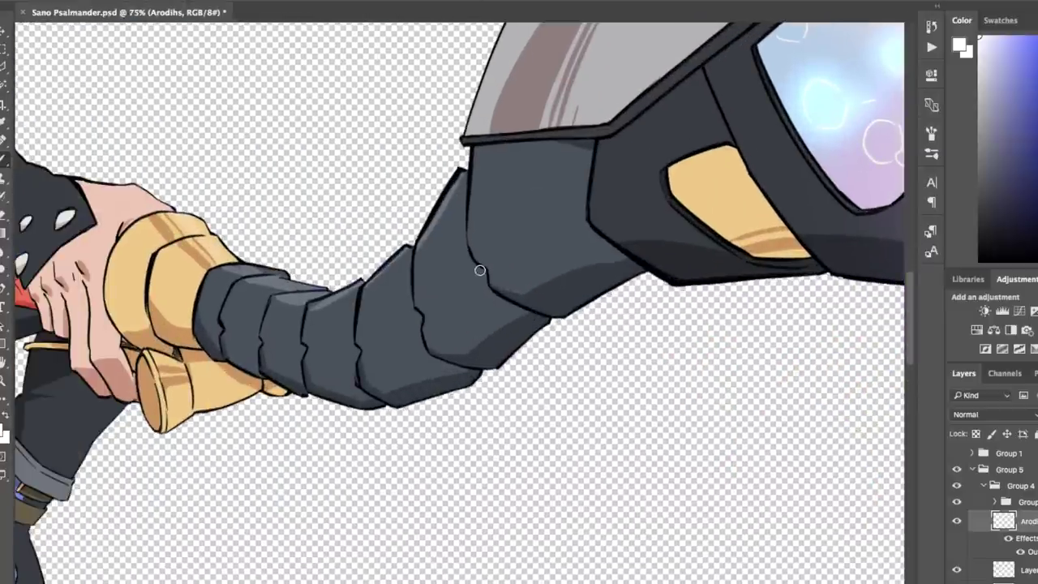
Try to draw a white glowing line along the uppermost seam of the giant brush's segmented handle
{"action": "left_click_drag", "start_coordinate": [464, 176], "coordinate": [476, 264]}
{"action": "key", "text": "super+z"}
{"action": "left_click", "coordinate": [464, 185]}
{"action": "left_click_drag", "start_coordinate": [475, 234], "coordinate": [475, 253]}
{"action": "key", "text": "super+z"}
Draw white glowing lines along the segment seams of the giant brush's handle
{"action": "mouse_move", "coordinate": [464, 192]}
{"action": "left_mouse_down"}
{"action": "mouse_move", "coordinate": [465, 251]}
{"action": "mouse_move", "coordinate": [481, 281]}
{"action": "mouse_move", "coordinate": [538, 314]}
{"action": "left_mouse_up"}
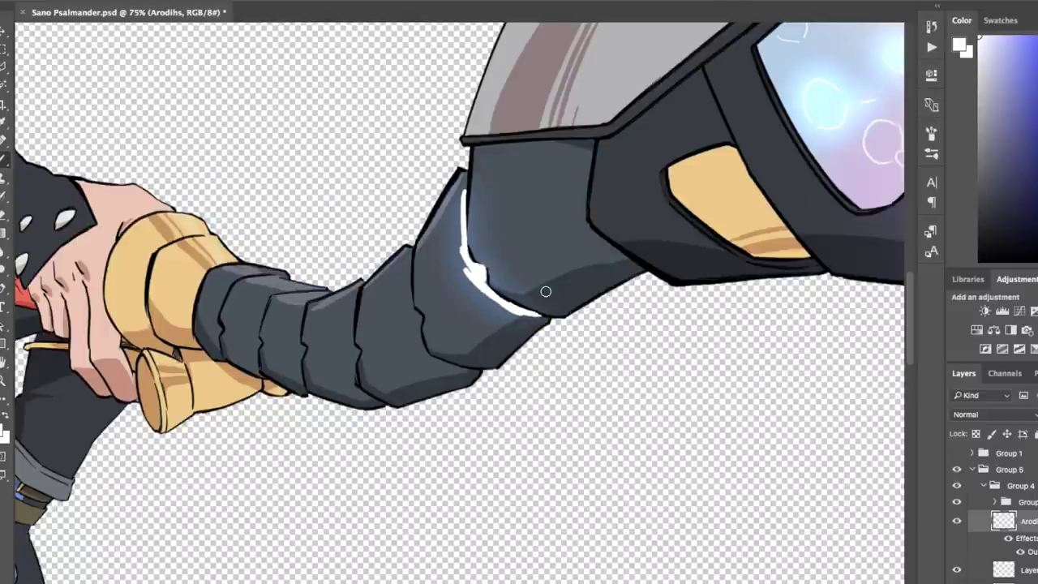
{"action": "left_click_drag", "start_coordinate": [412, 252], "coordinate": [427, 351]}
{"action": "left_click_drag", "start_coordinate": [359, 286], "coordinate": [352, 362]}
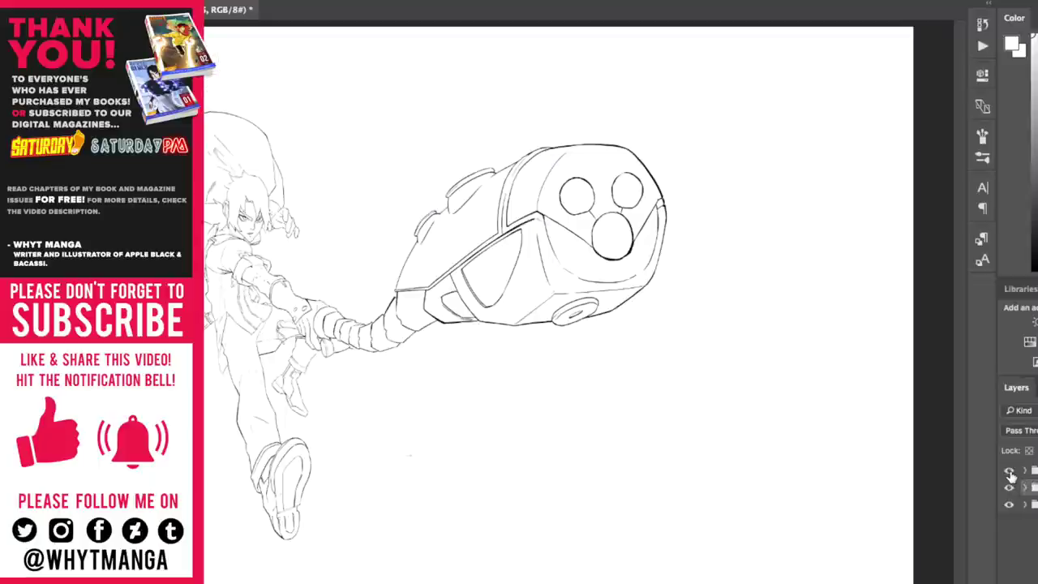
Hide the line-art group and duplicate Group 5 together with the group below it
{"action": "left_click", "coordinate": [1009, 470]}
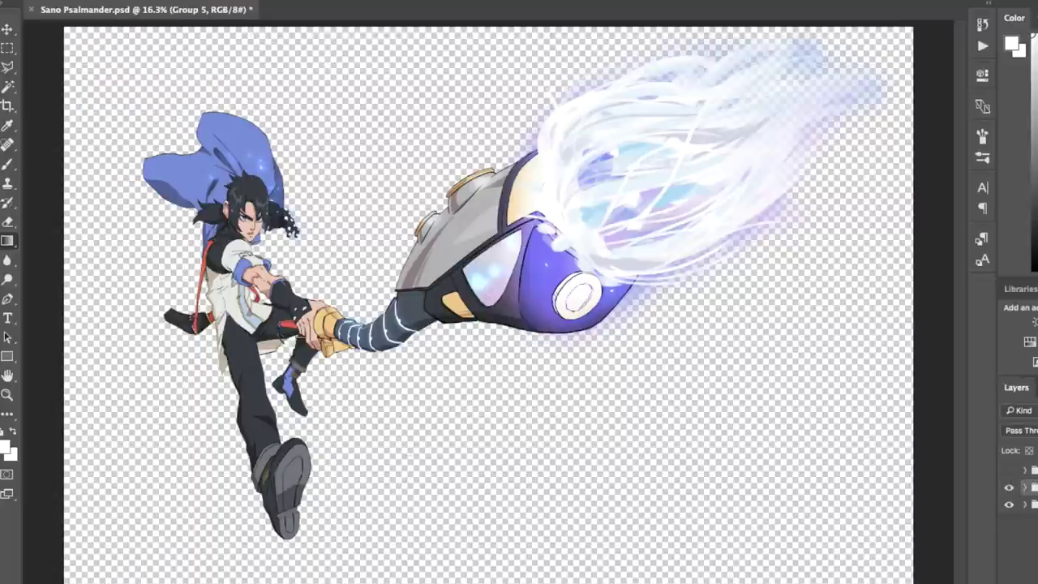
{"action": "left_click", "coordinate": [1033, 505], "text": "shift"}
{"action": "key", "text": "alt+super+j"}
{"action": "left_click", "coordinate": [834, 248]}
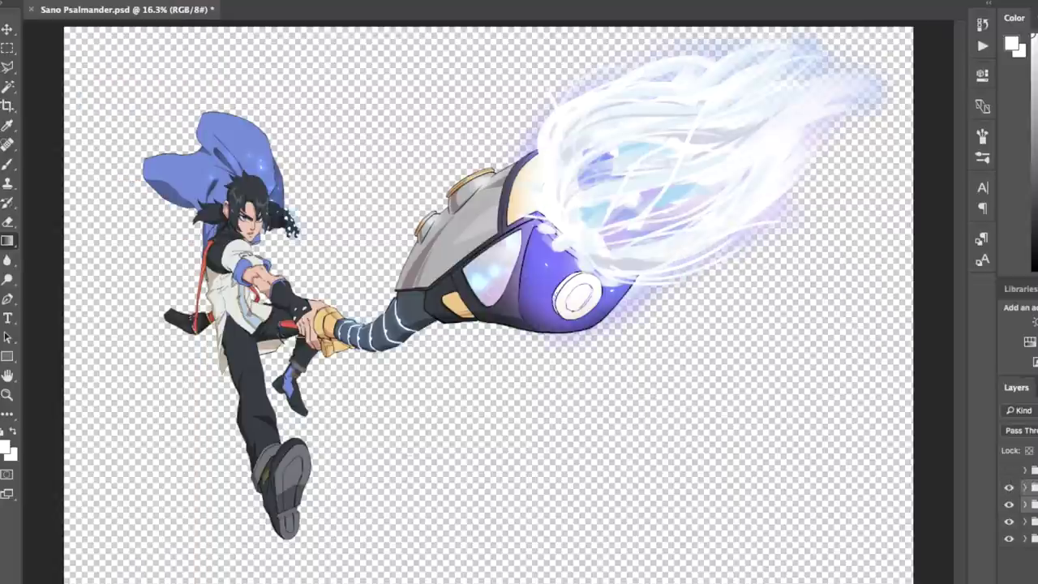
Expand the lower duplicated group, select Layer 3 inside it, and make a rectangular selection around the whole canvas
{"action": "left_click", "coordinate": [1025, 506]}
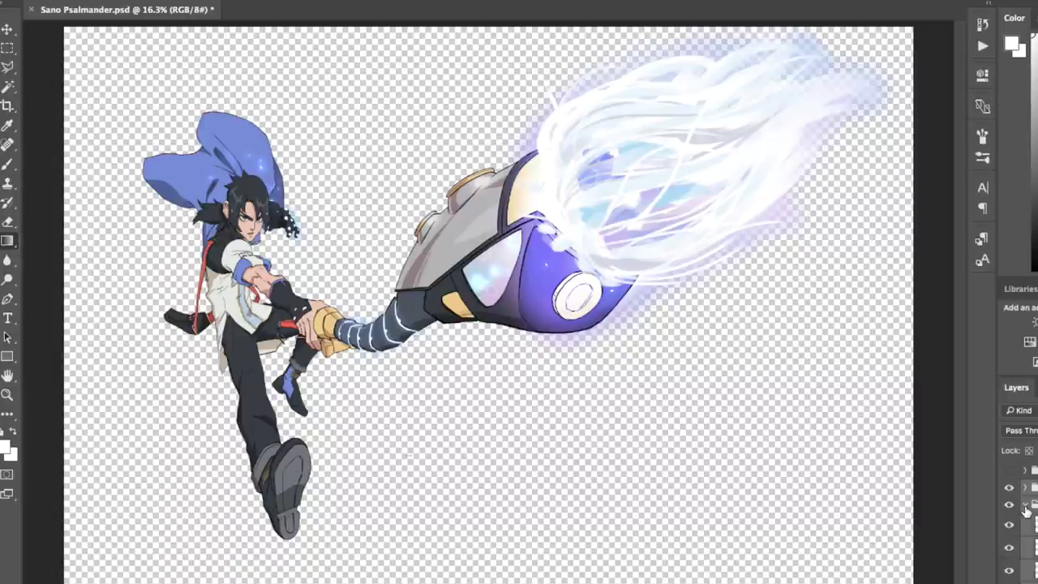
{"action": "left_click", "coordinate": [1031, 569]}
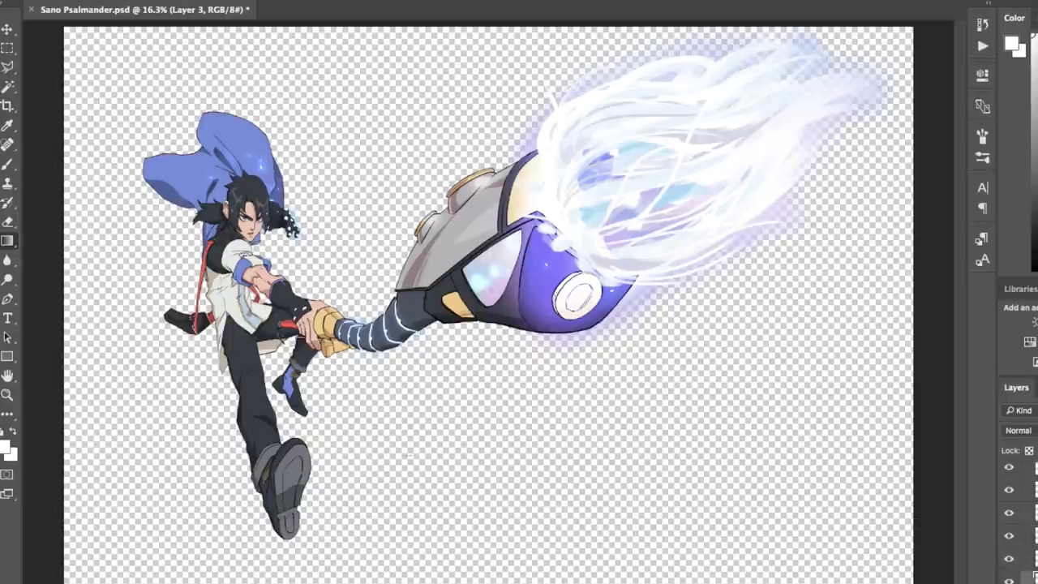
{"action": "key", "text": "super+minus"}
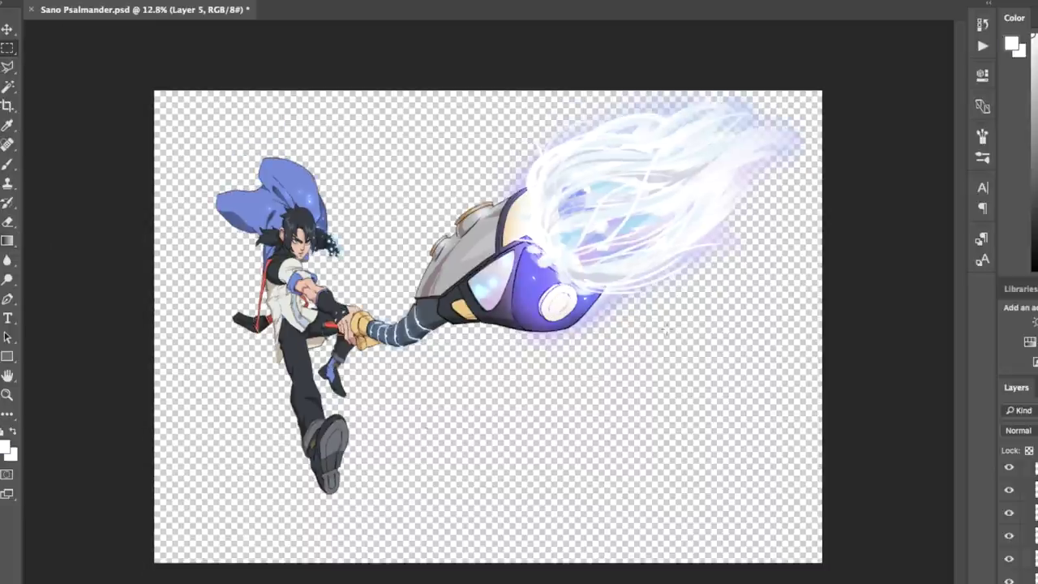
{"action": "left_click_drag", "start_coordinate": [154, 87], "coordinate": [822, 563]}
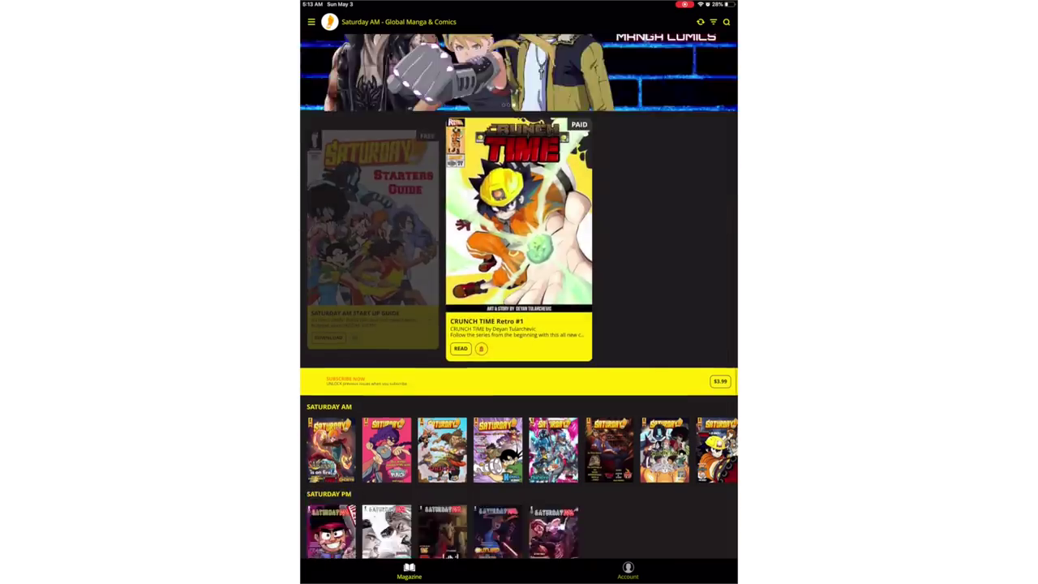
Switch to the Saturday AM app and download the free Saturday AM Start Up Guide
{"action": "scroll", "coordinate": [519, 324], "scroll_direction": "down", "scroll_amount": 3}
{"action": "left_click", "coordinate": [327, 436]}
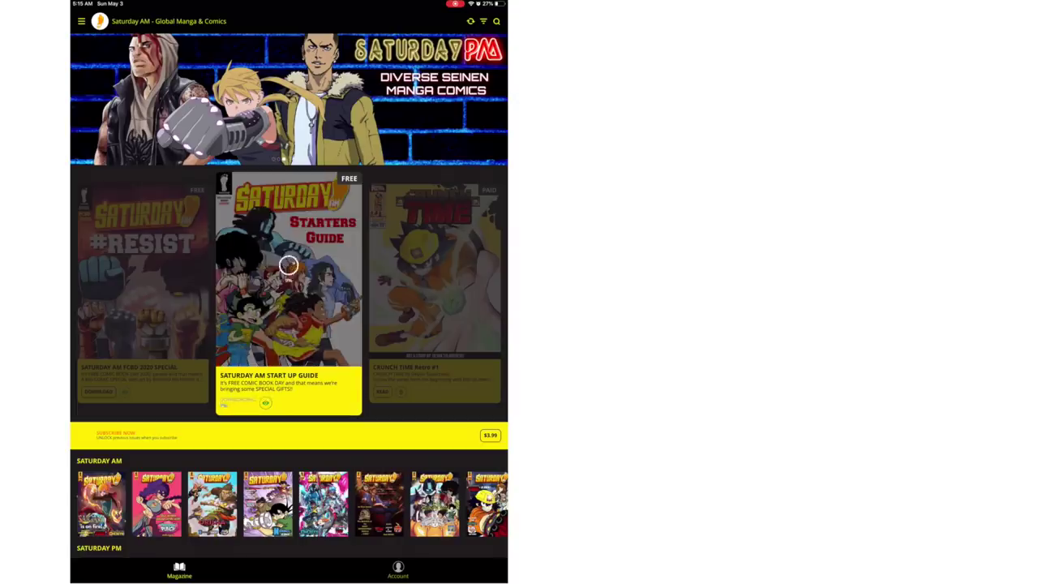